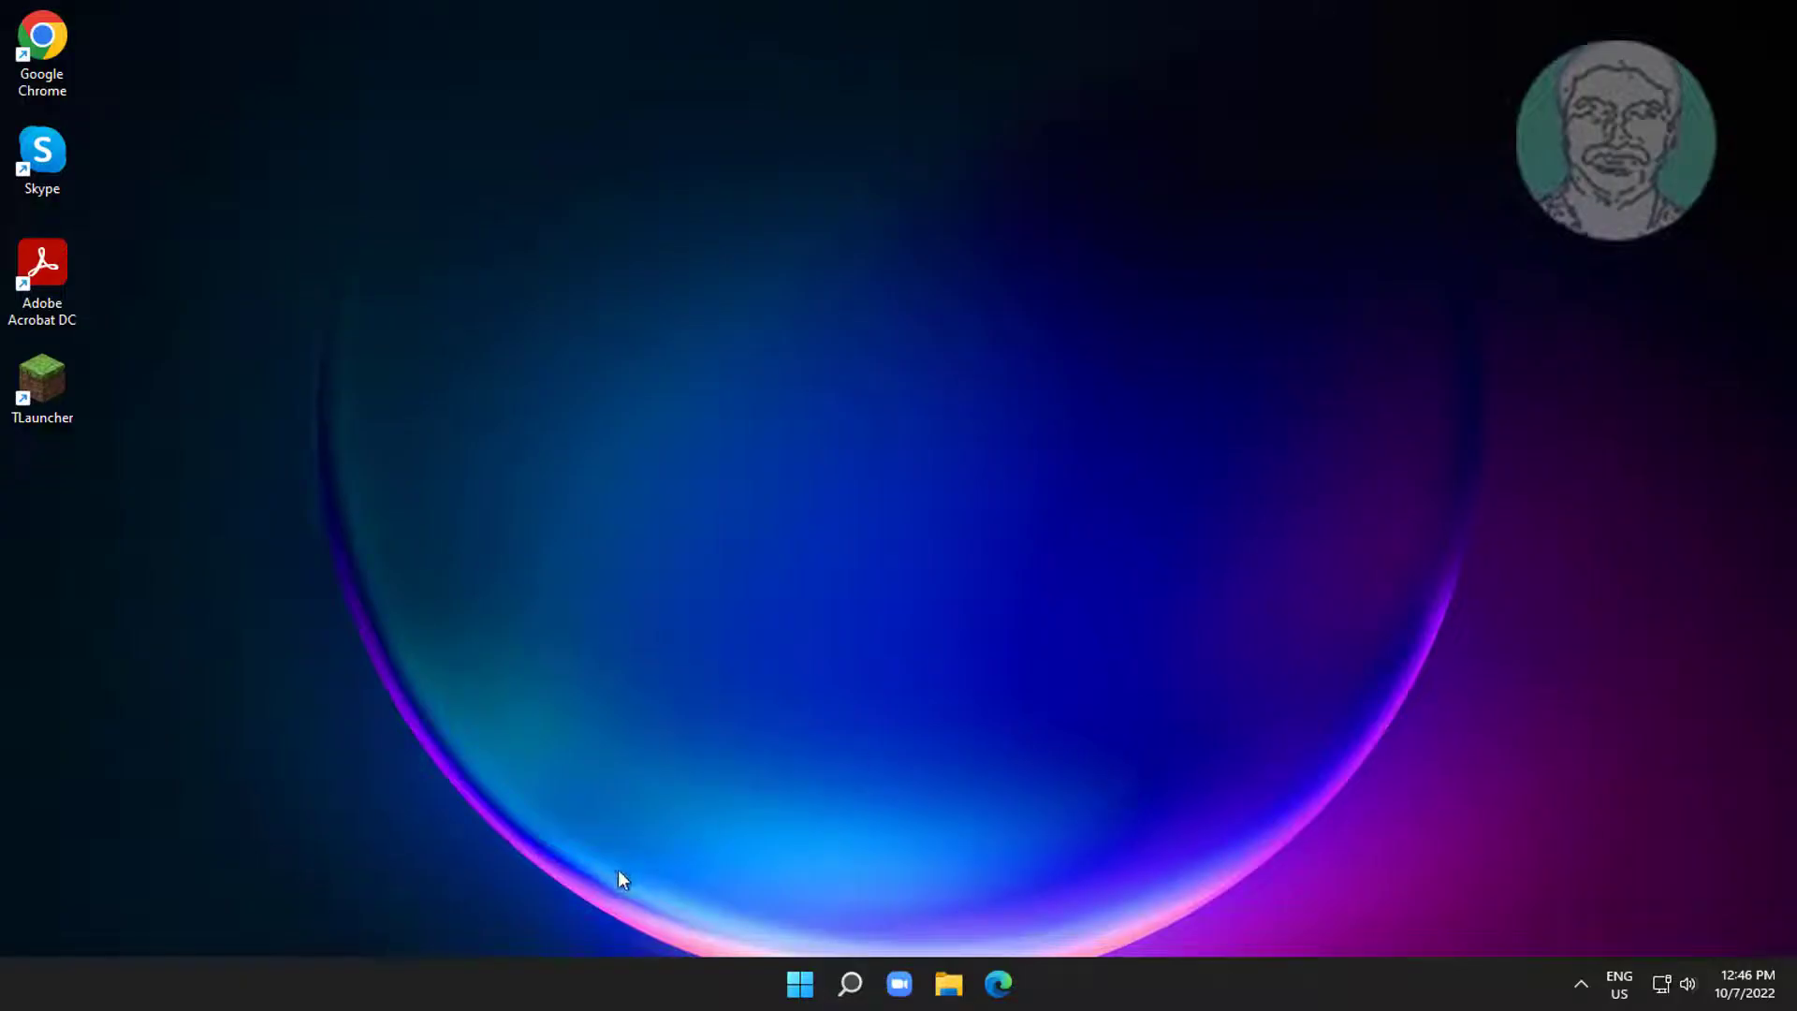
Restart the Windows Explorer process from Task Manager via Win+X, then close Task Manager
right_click(795, 990)
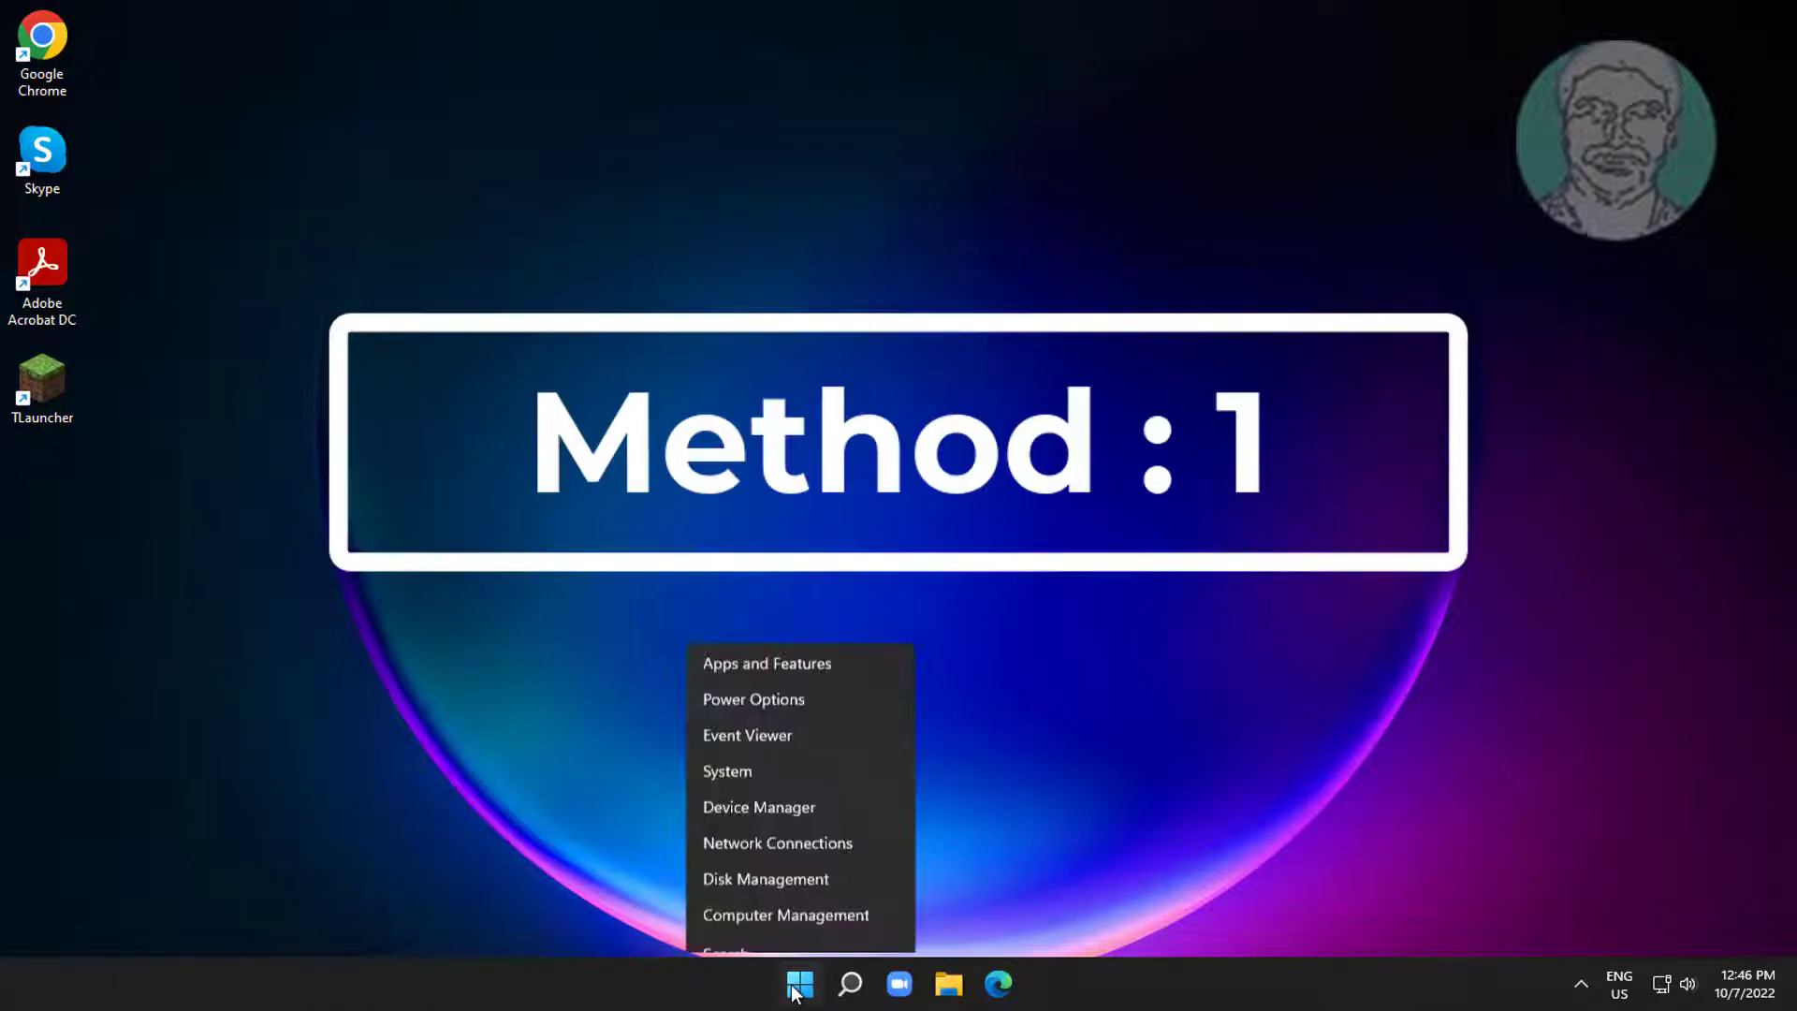
left_click(765, 790)
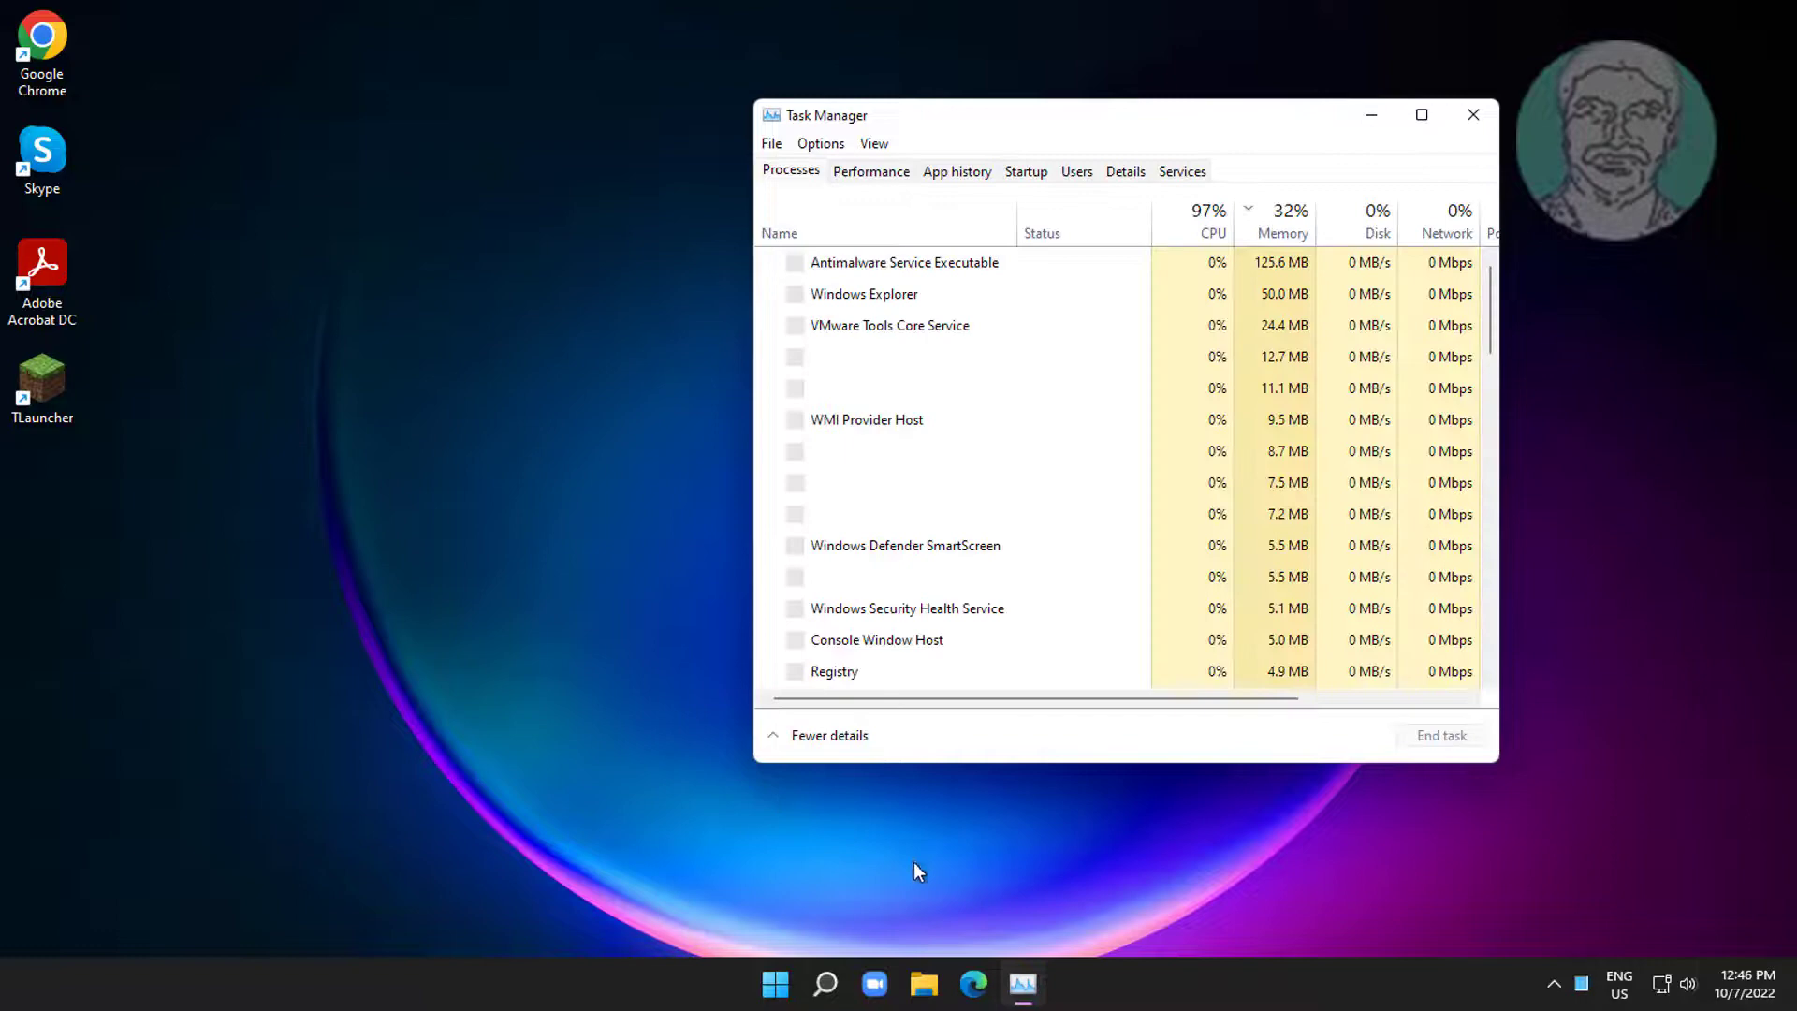
left_click(864, 387)
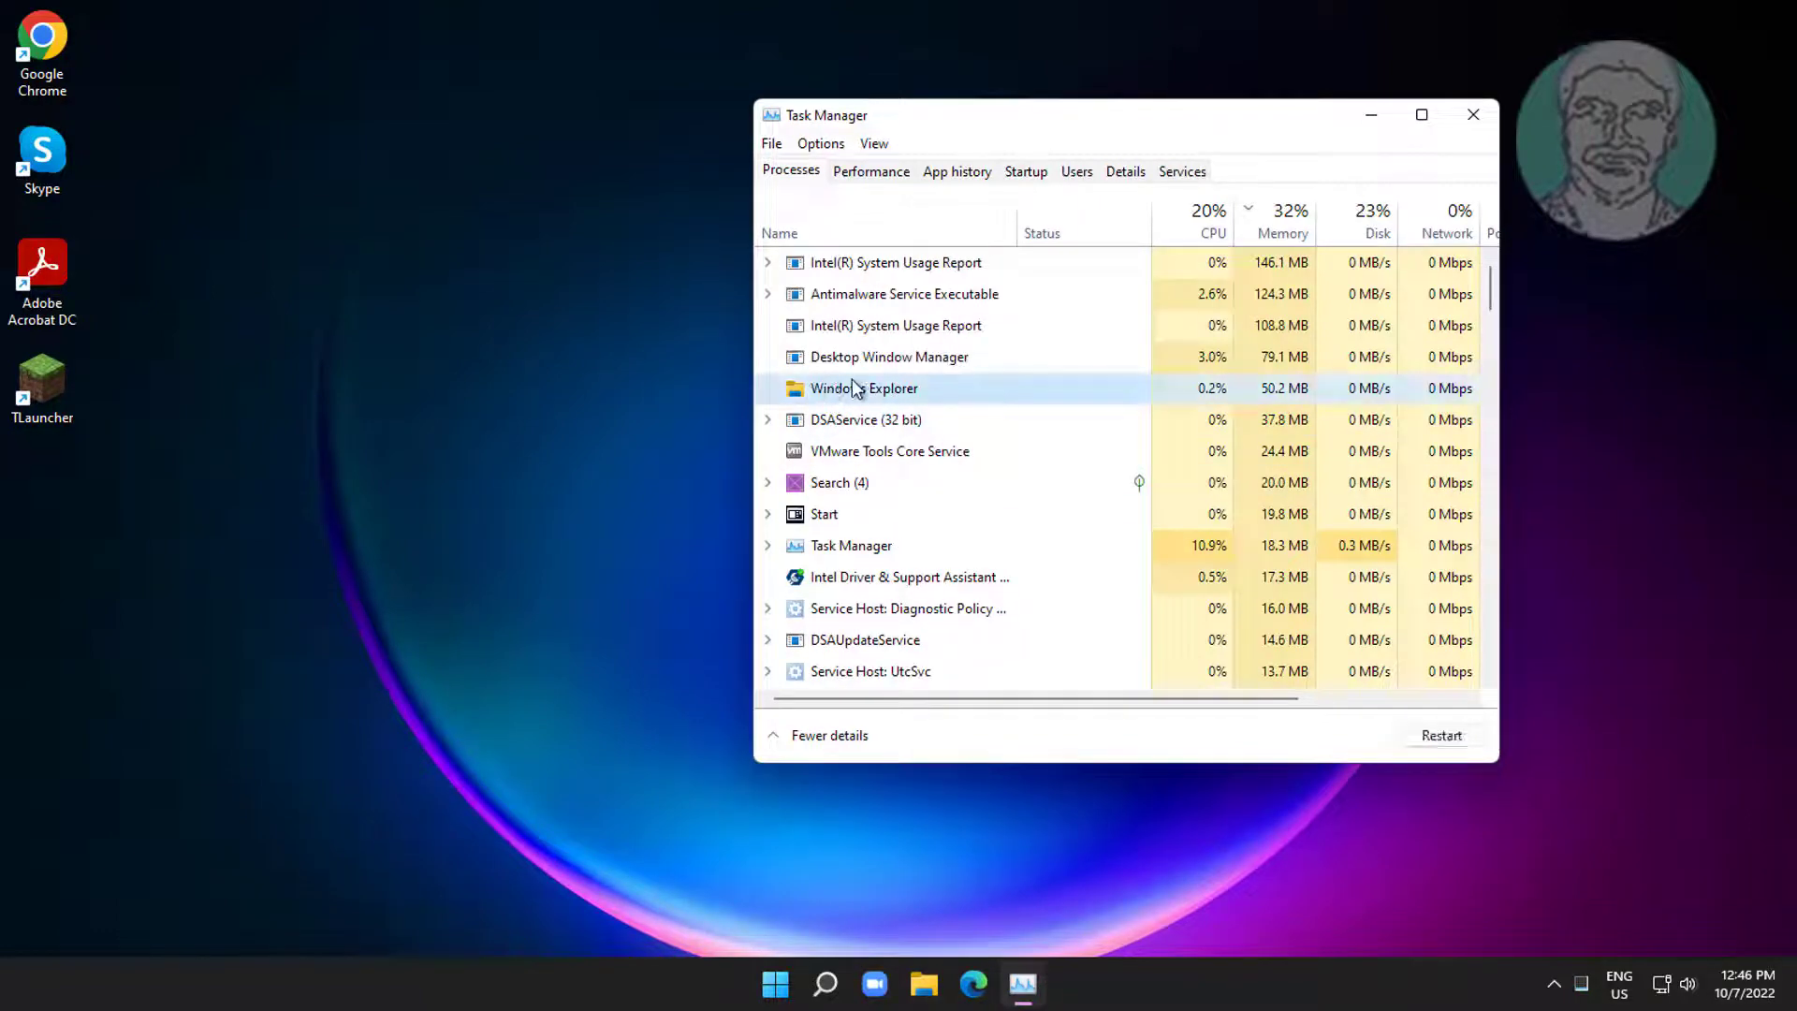
left_click(1472, 737)
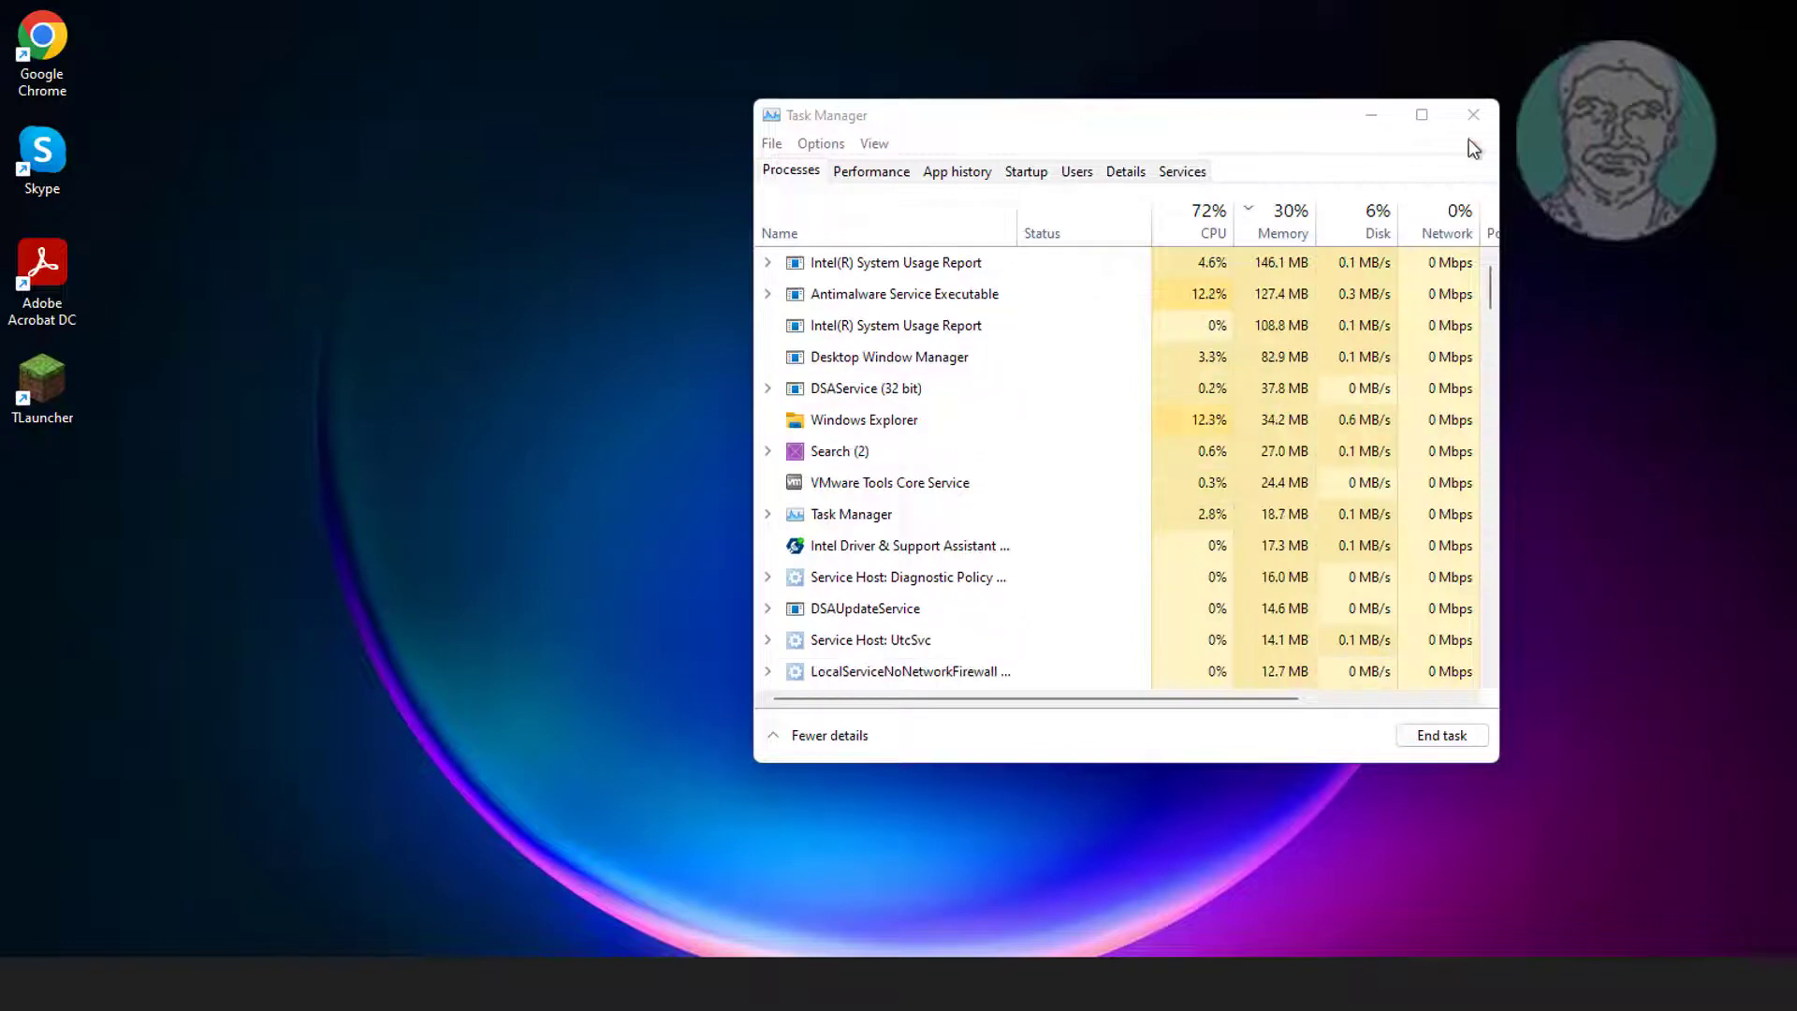
left_click(1472, 114)
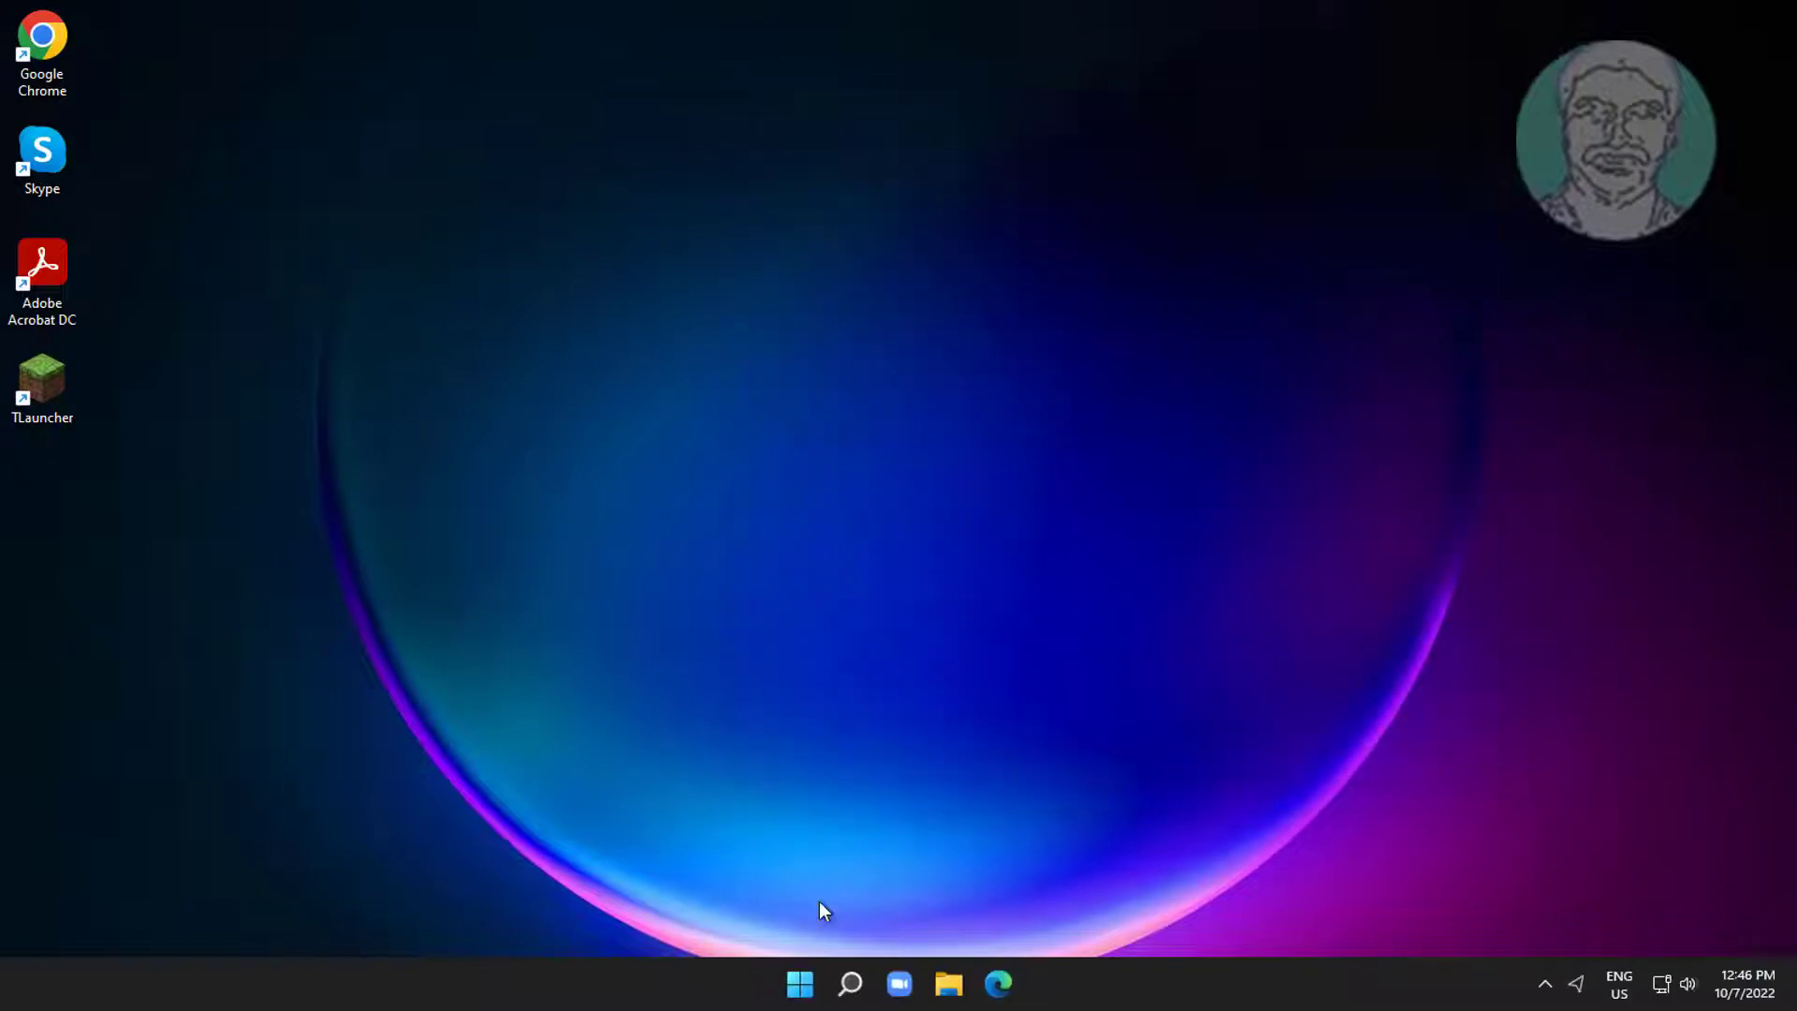
Search for cmd and run Command Prompt as administrator
left_click(850, 983)
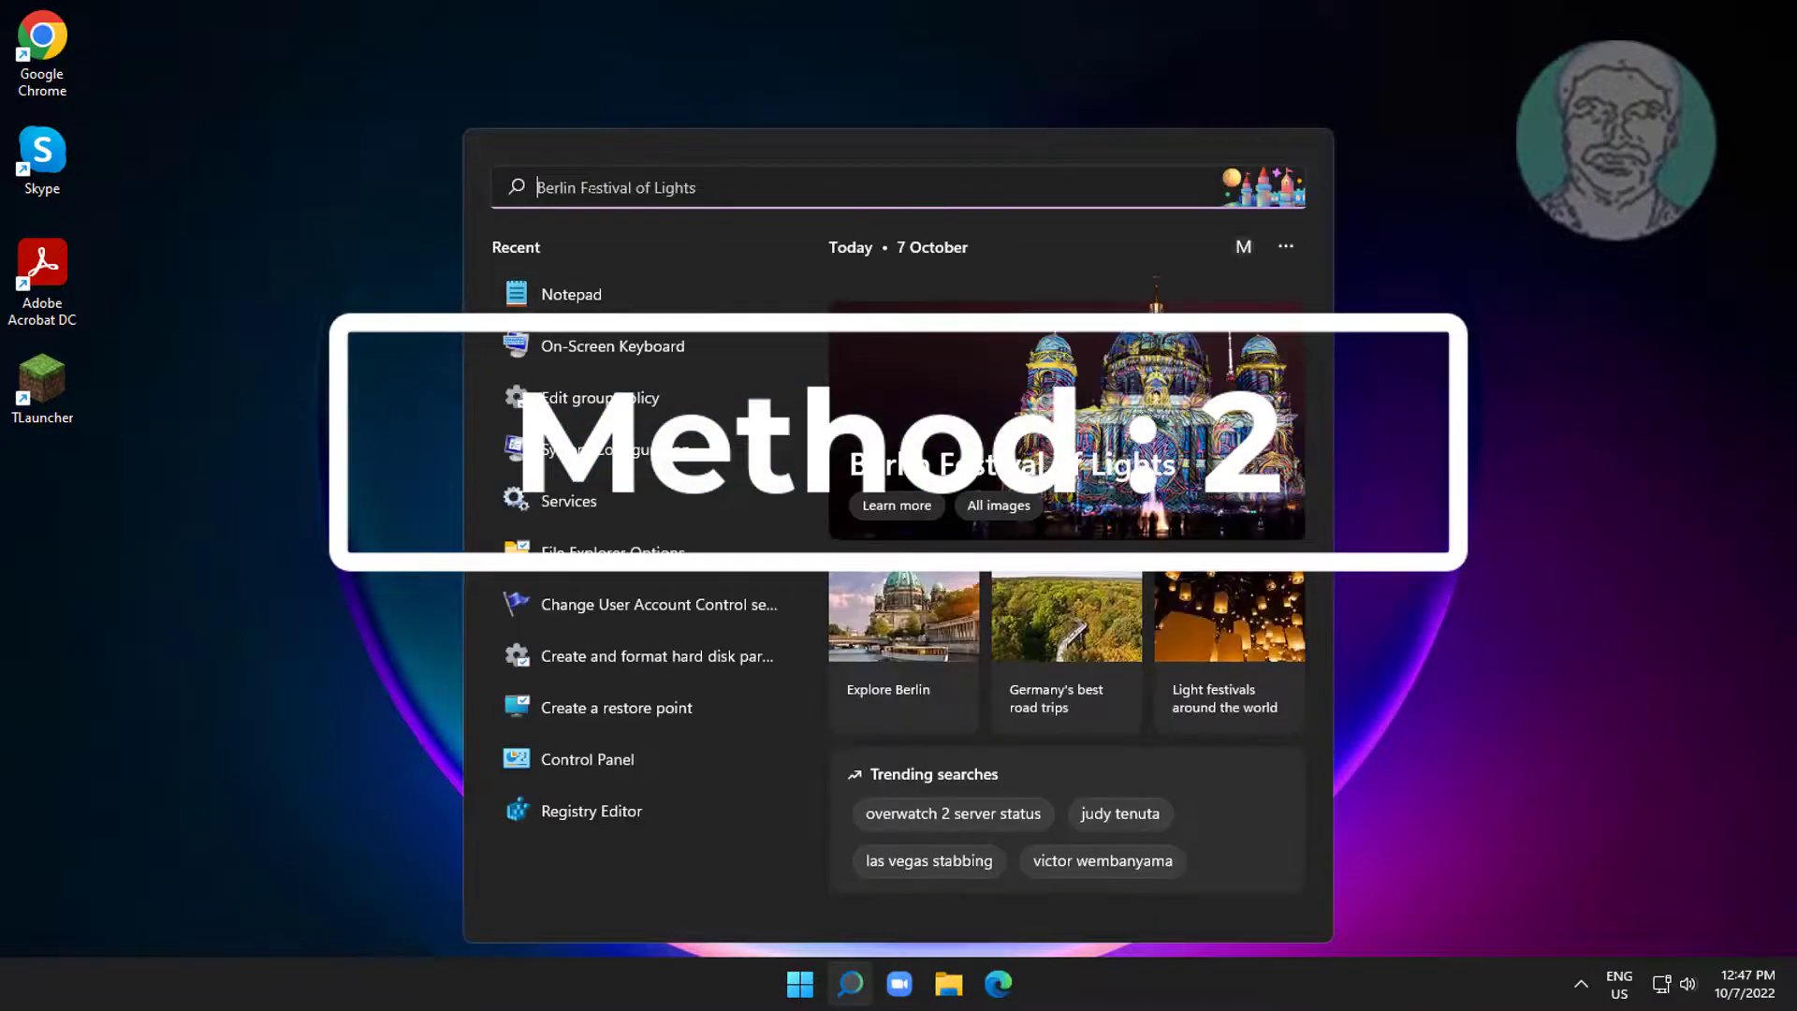
type("cmd")
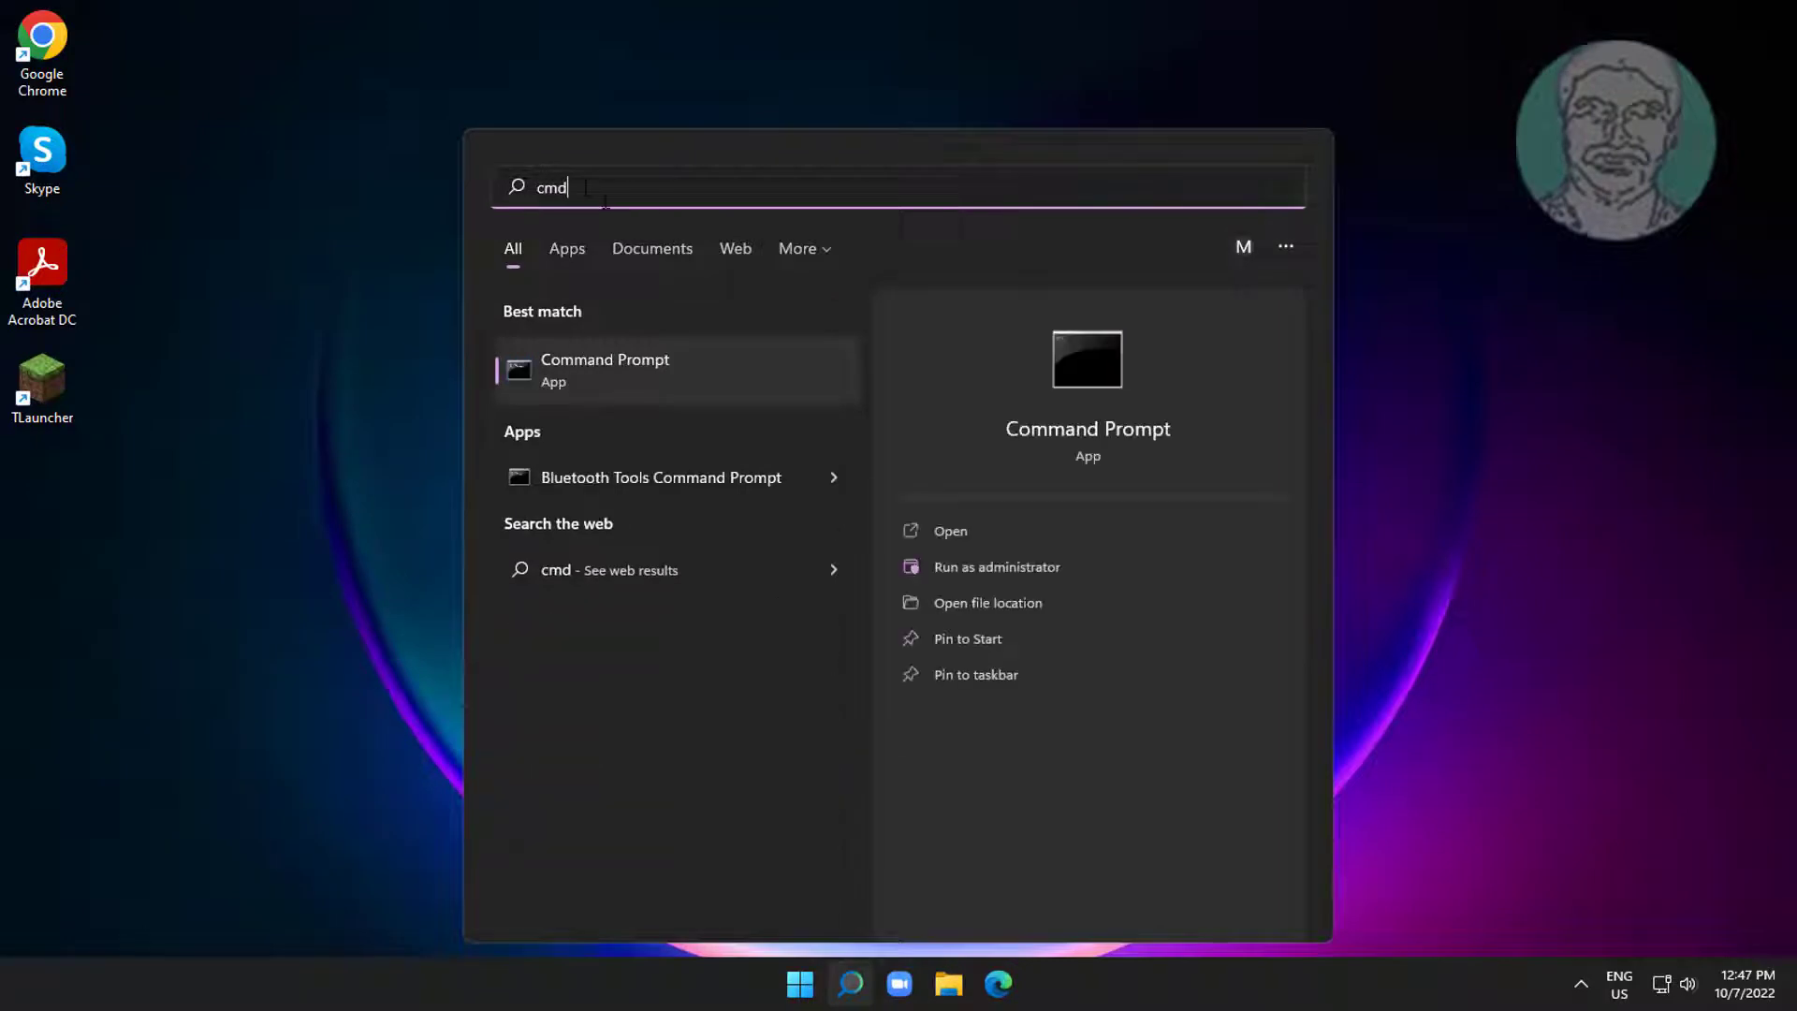
right_click(684, 392)
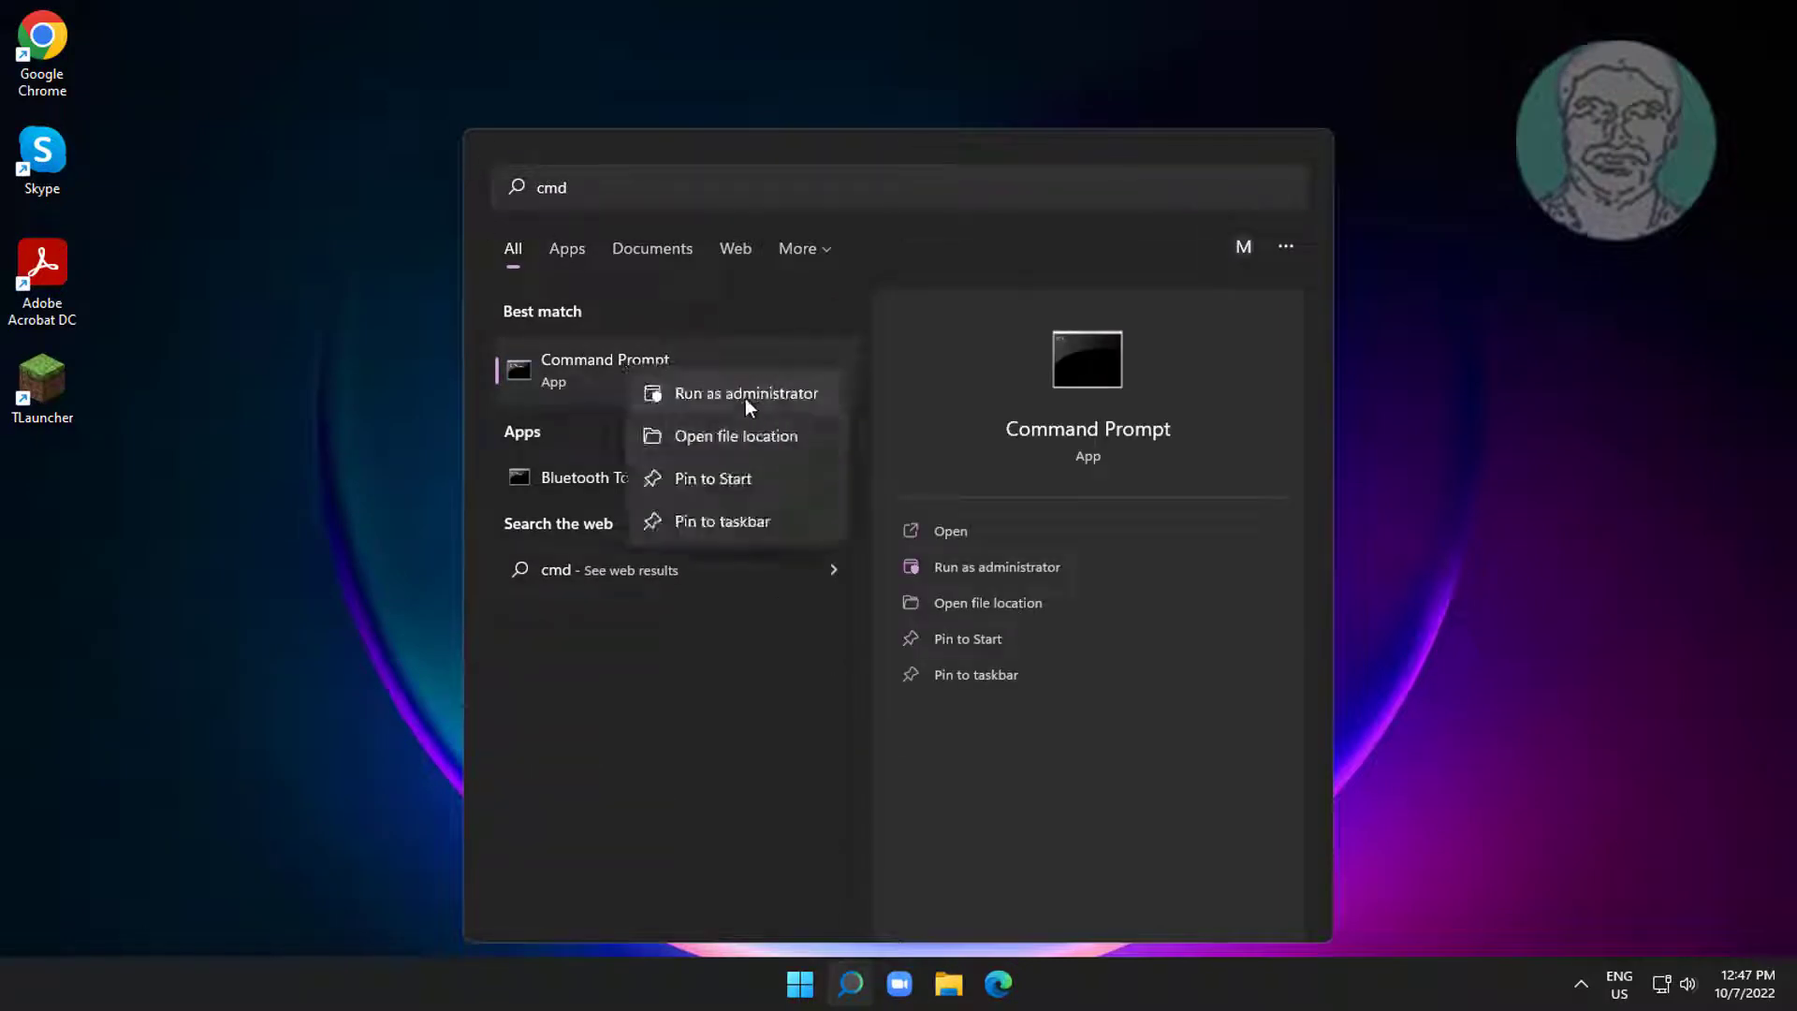
left_click(763, 395)
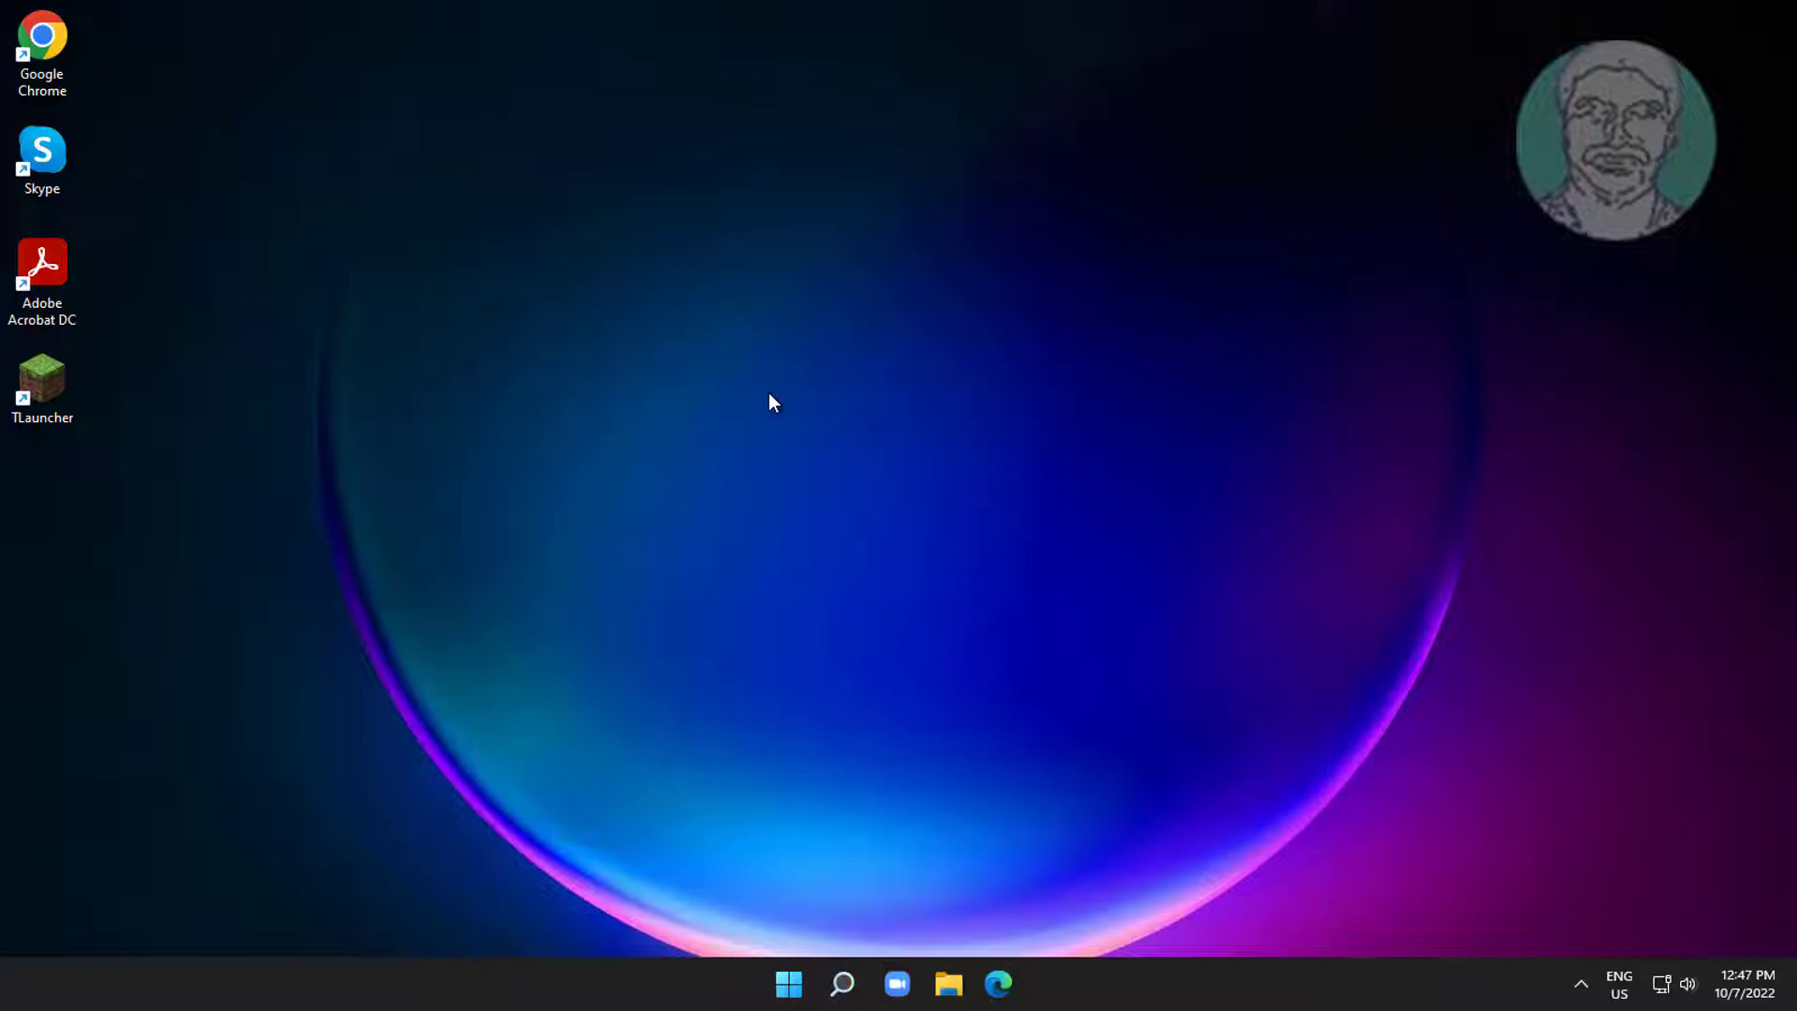
Approve the UAC prompt and run sfc /scannow until it repairs corrupt files
left_click(804, 653)
type("sfc /")
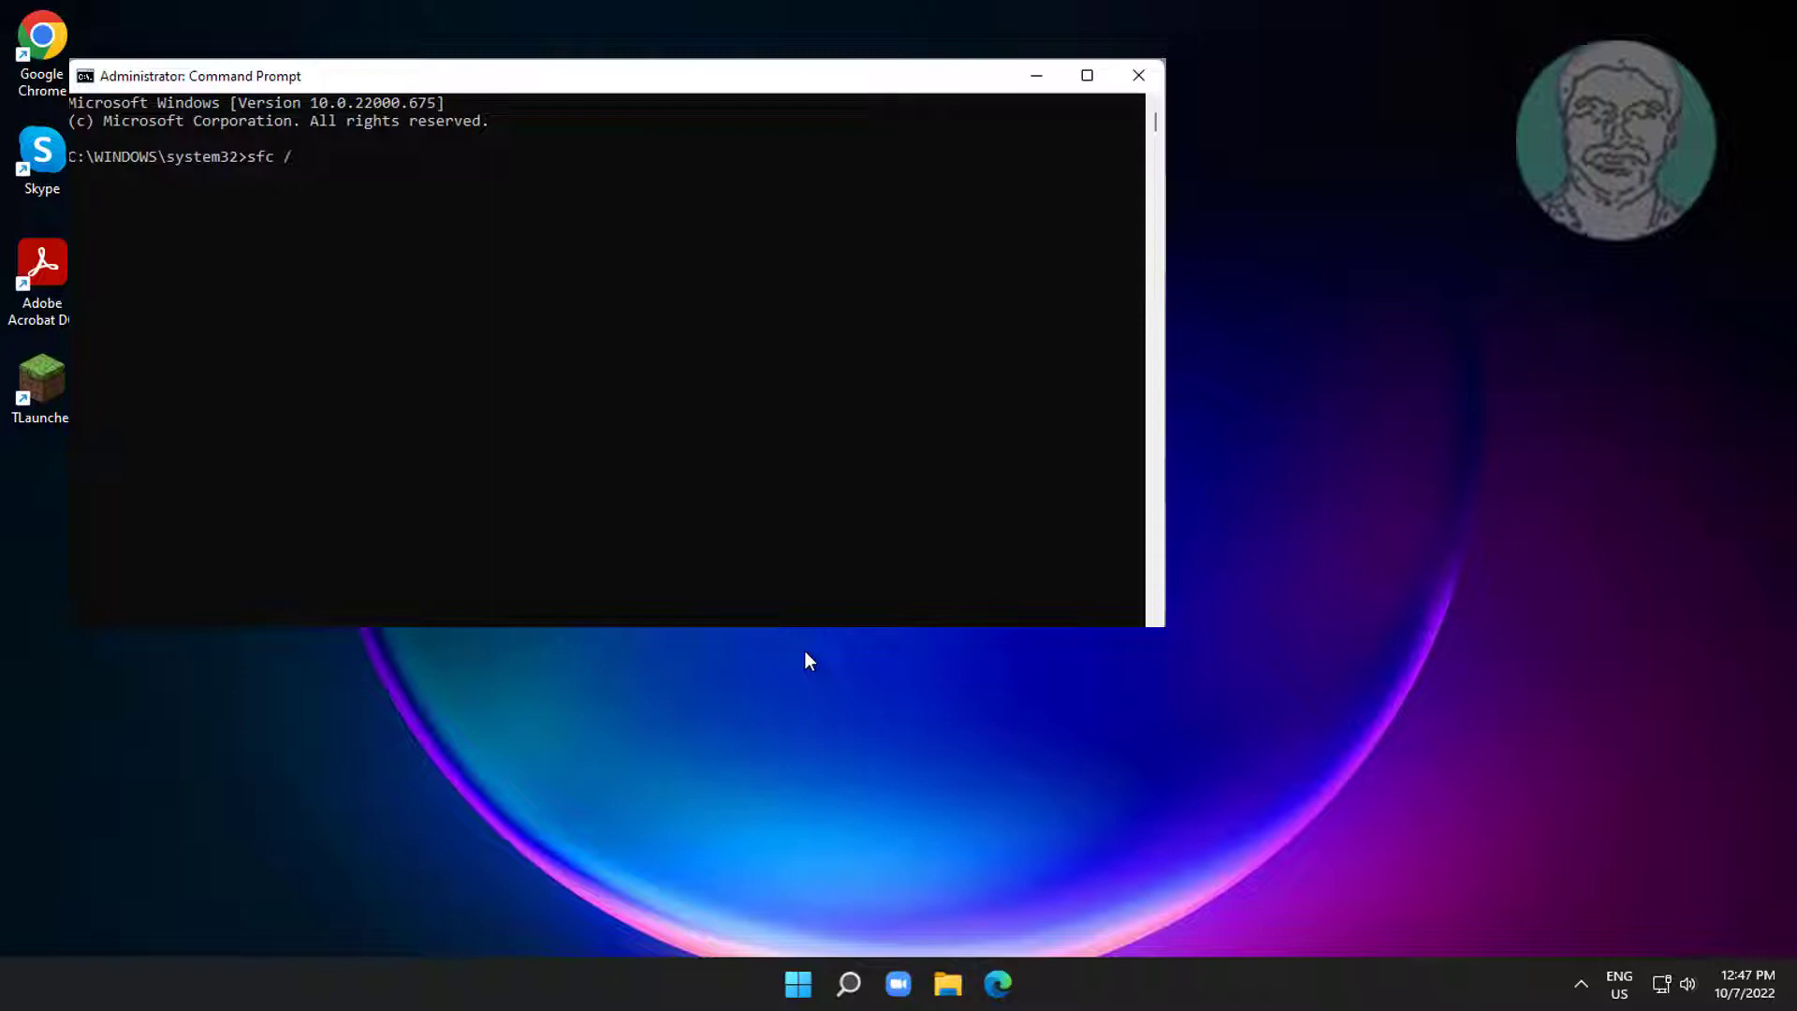
type("scannow")
key("Return")
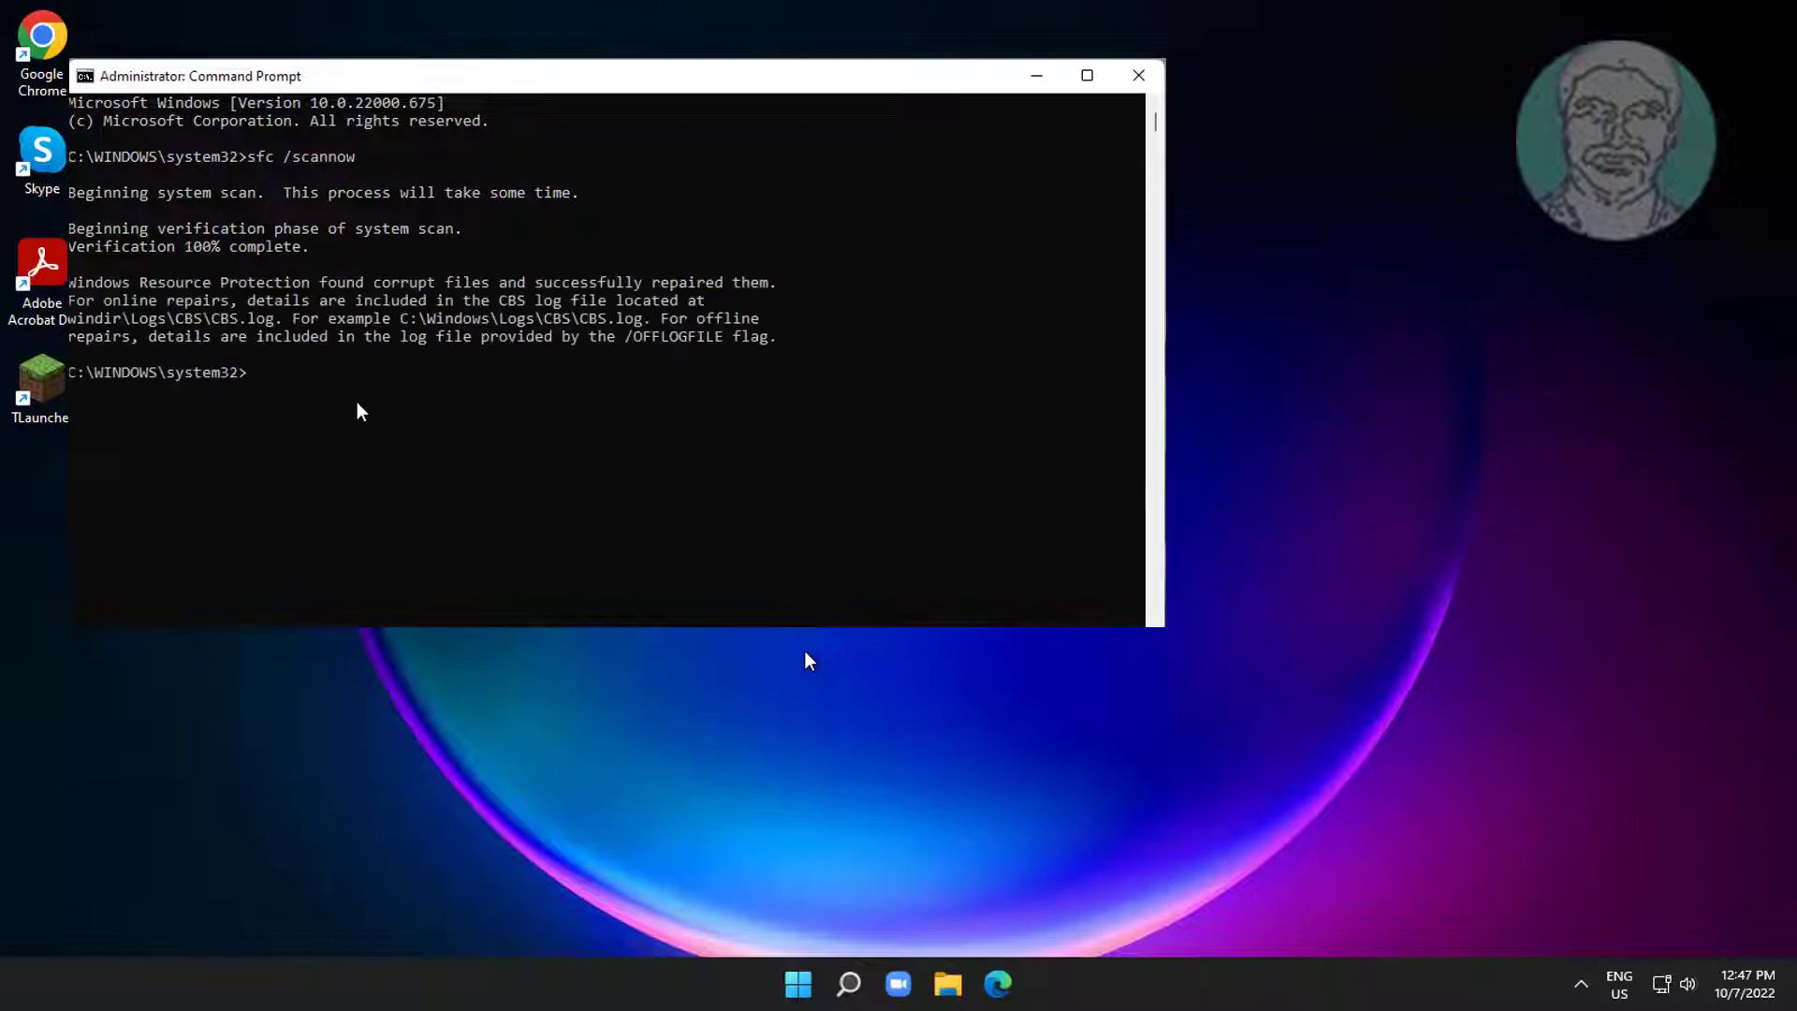
left_click(278, 373)
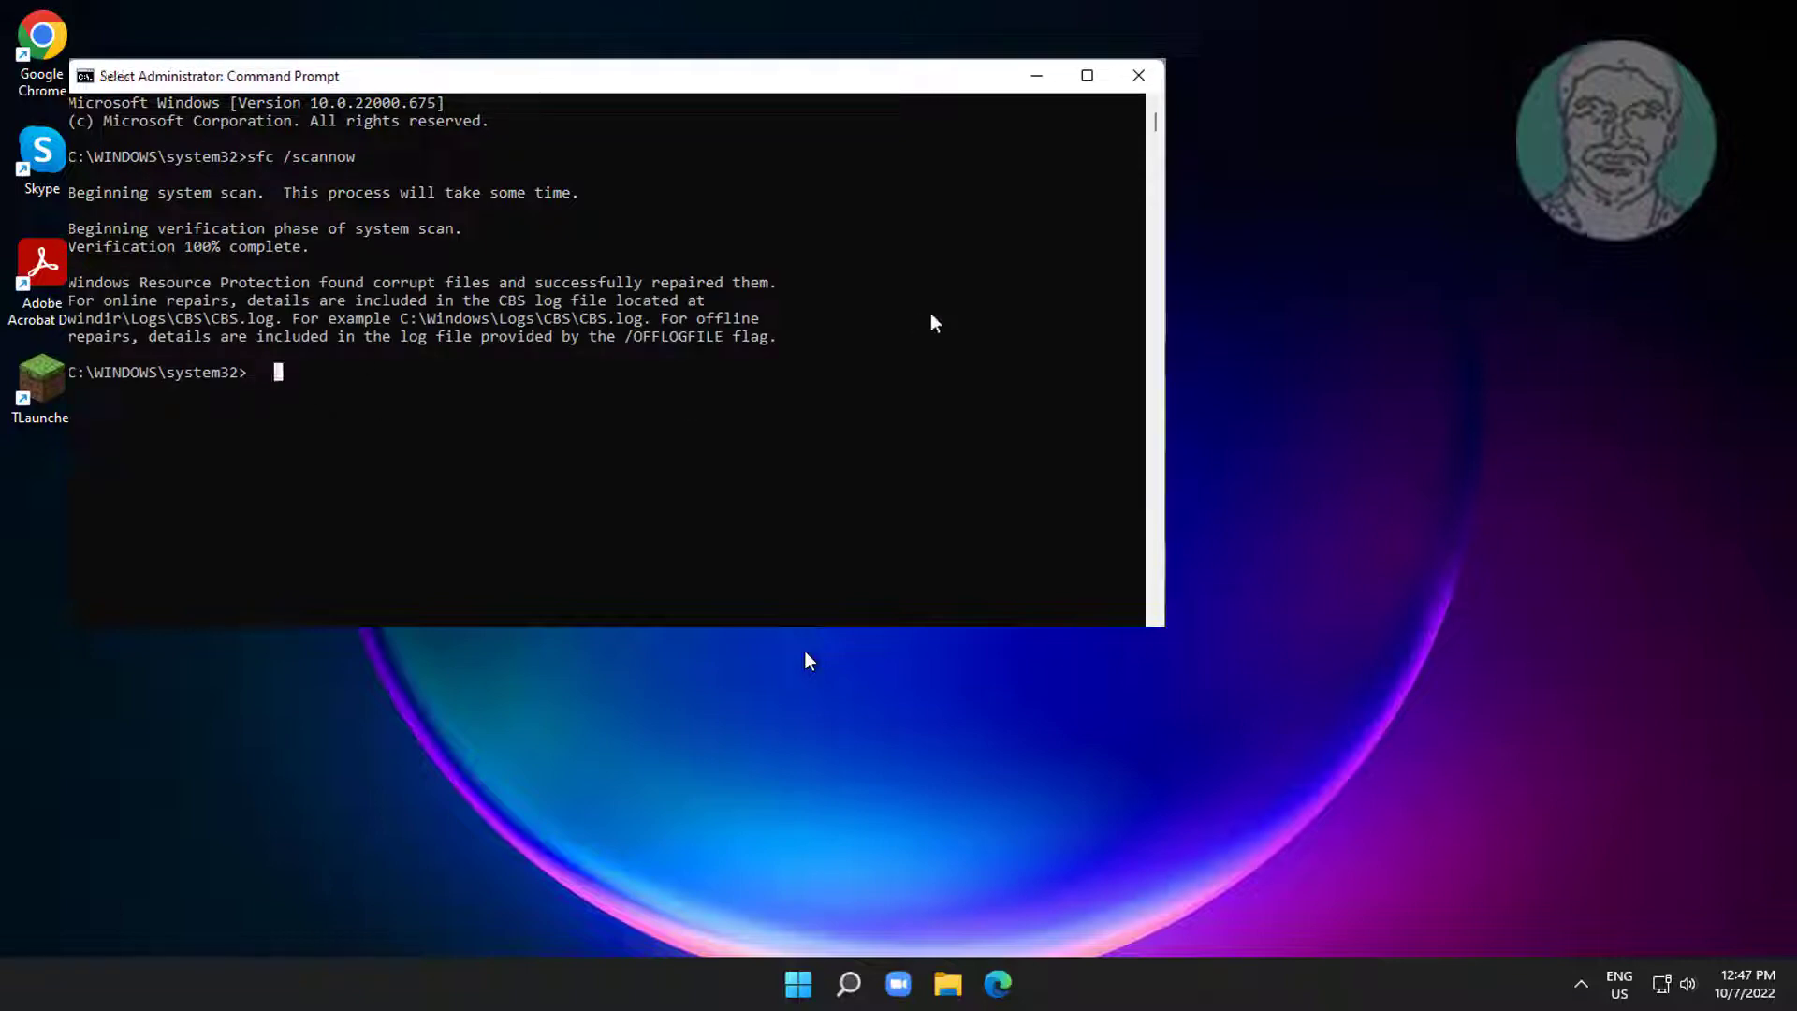
key("Escape")
type("d")
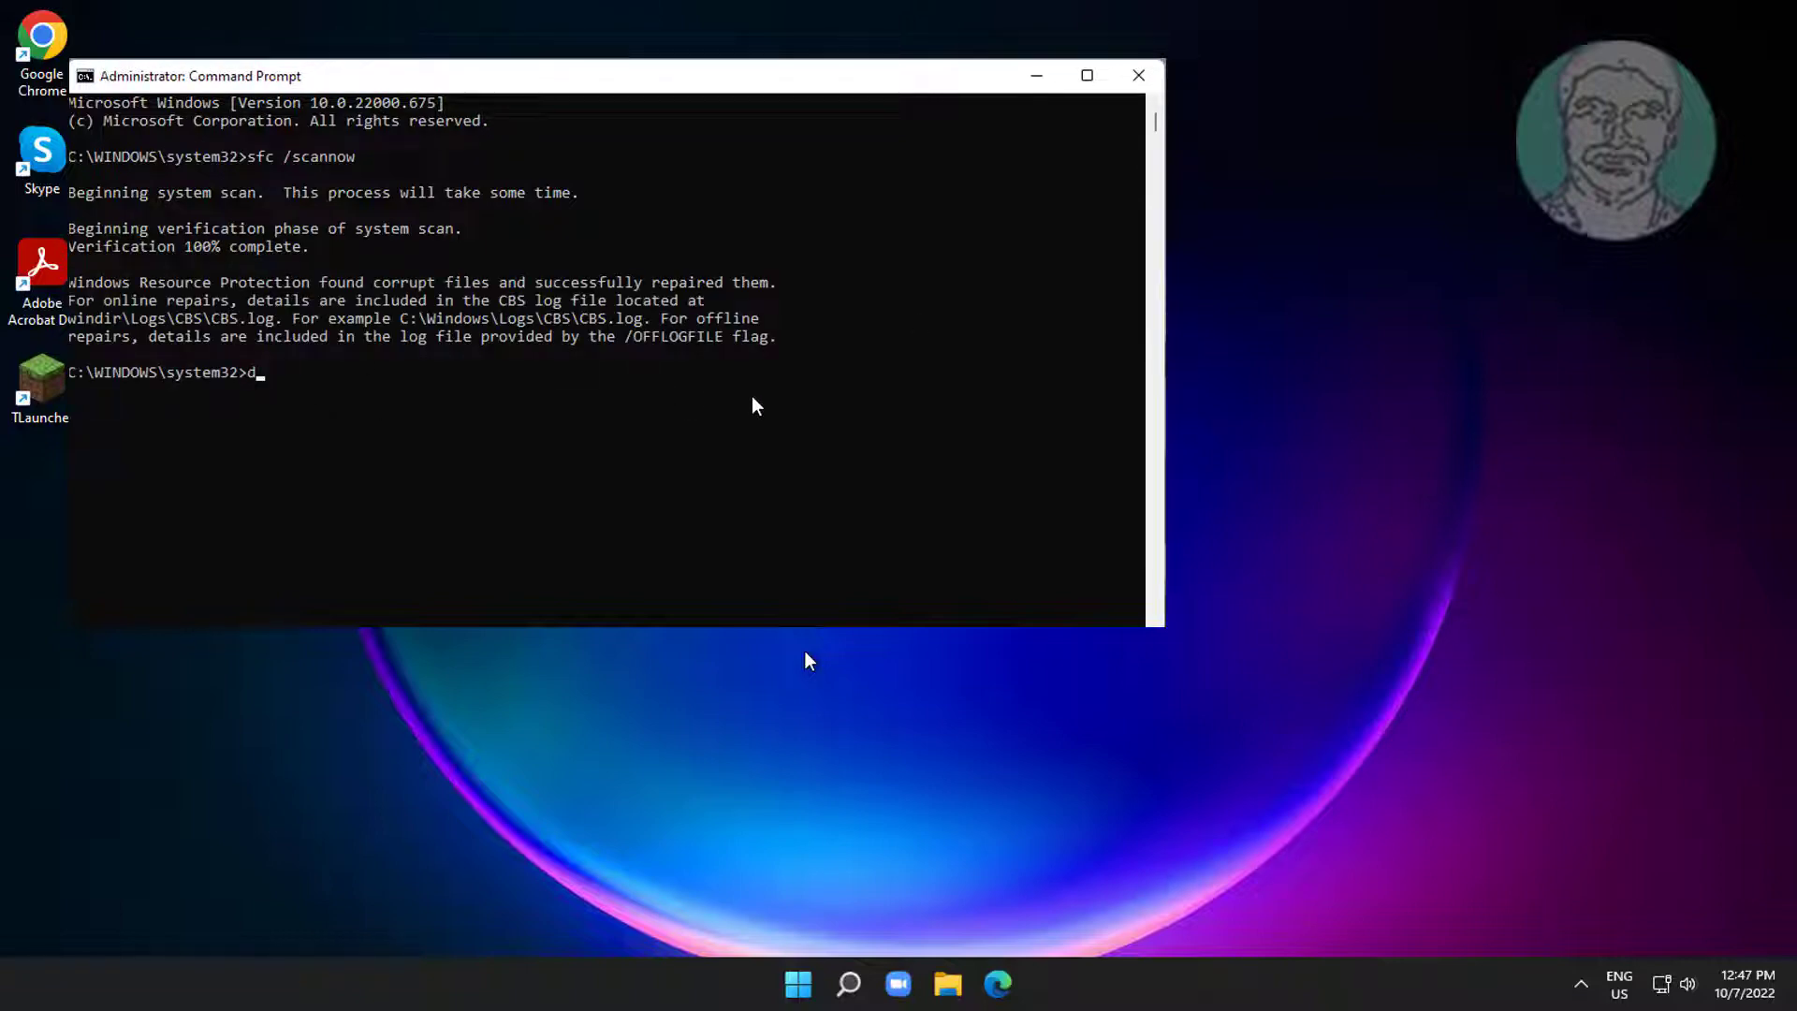
type("ism /on")
type("line /clea")
type("nup-im")
type("age /rest")
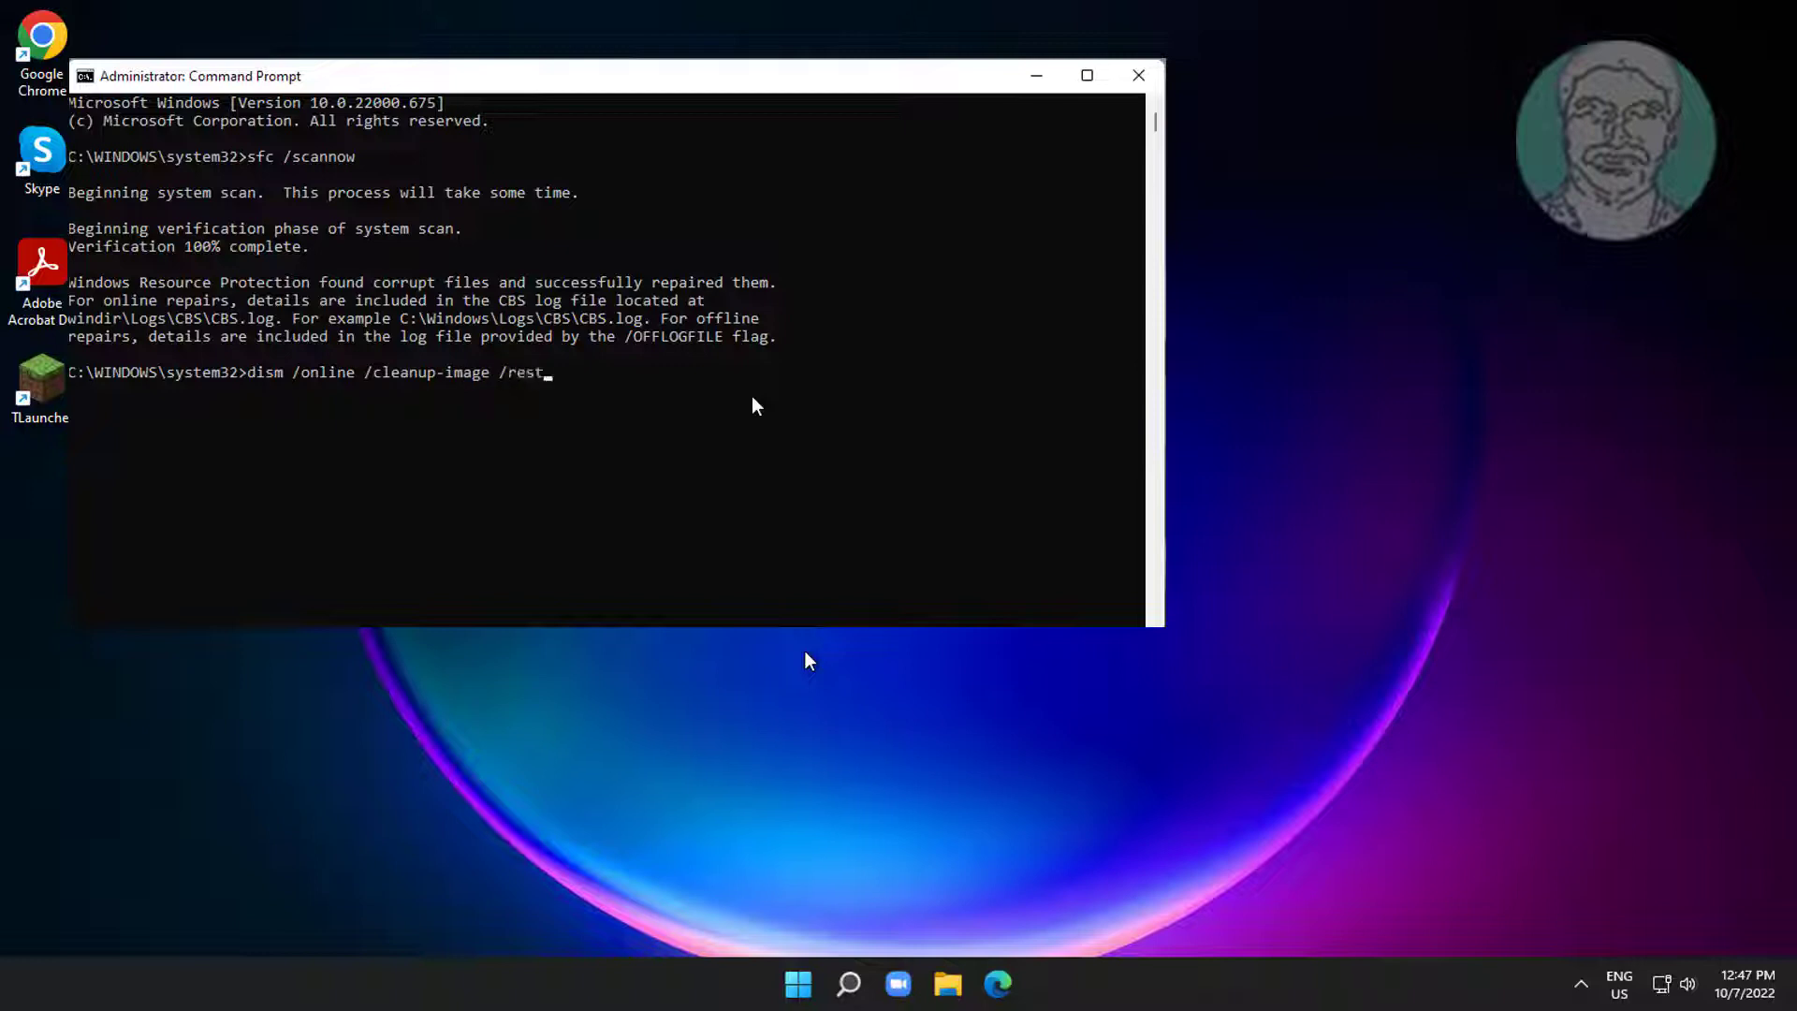
type("orehealth")
Run dism /online /cleanup-image /restorehealth to completion, then exit the console
key("Return")
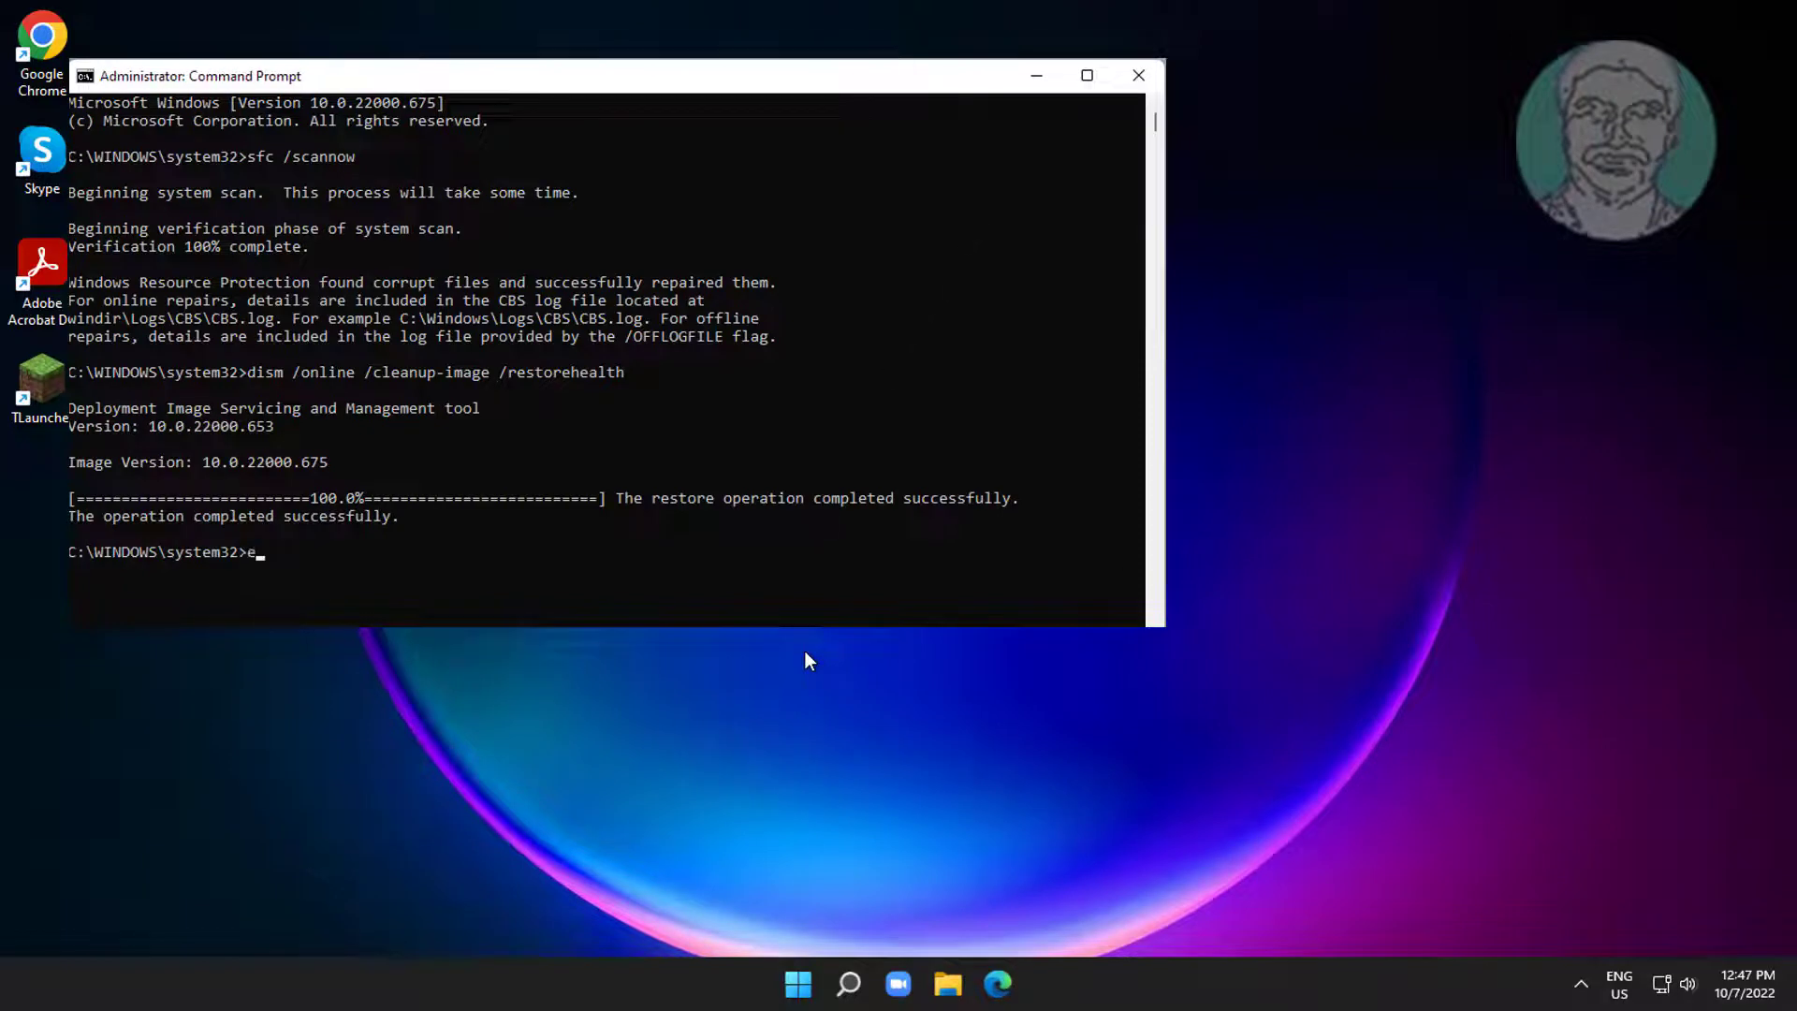
type("exit")
key("Return")
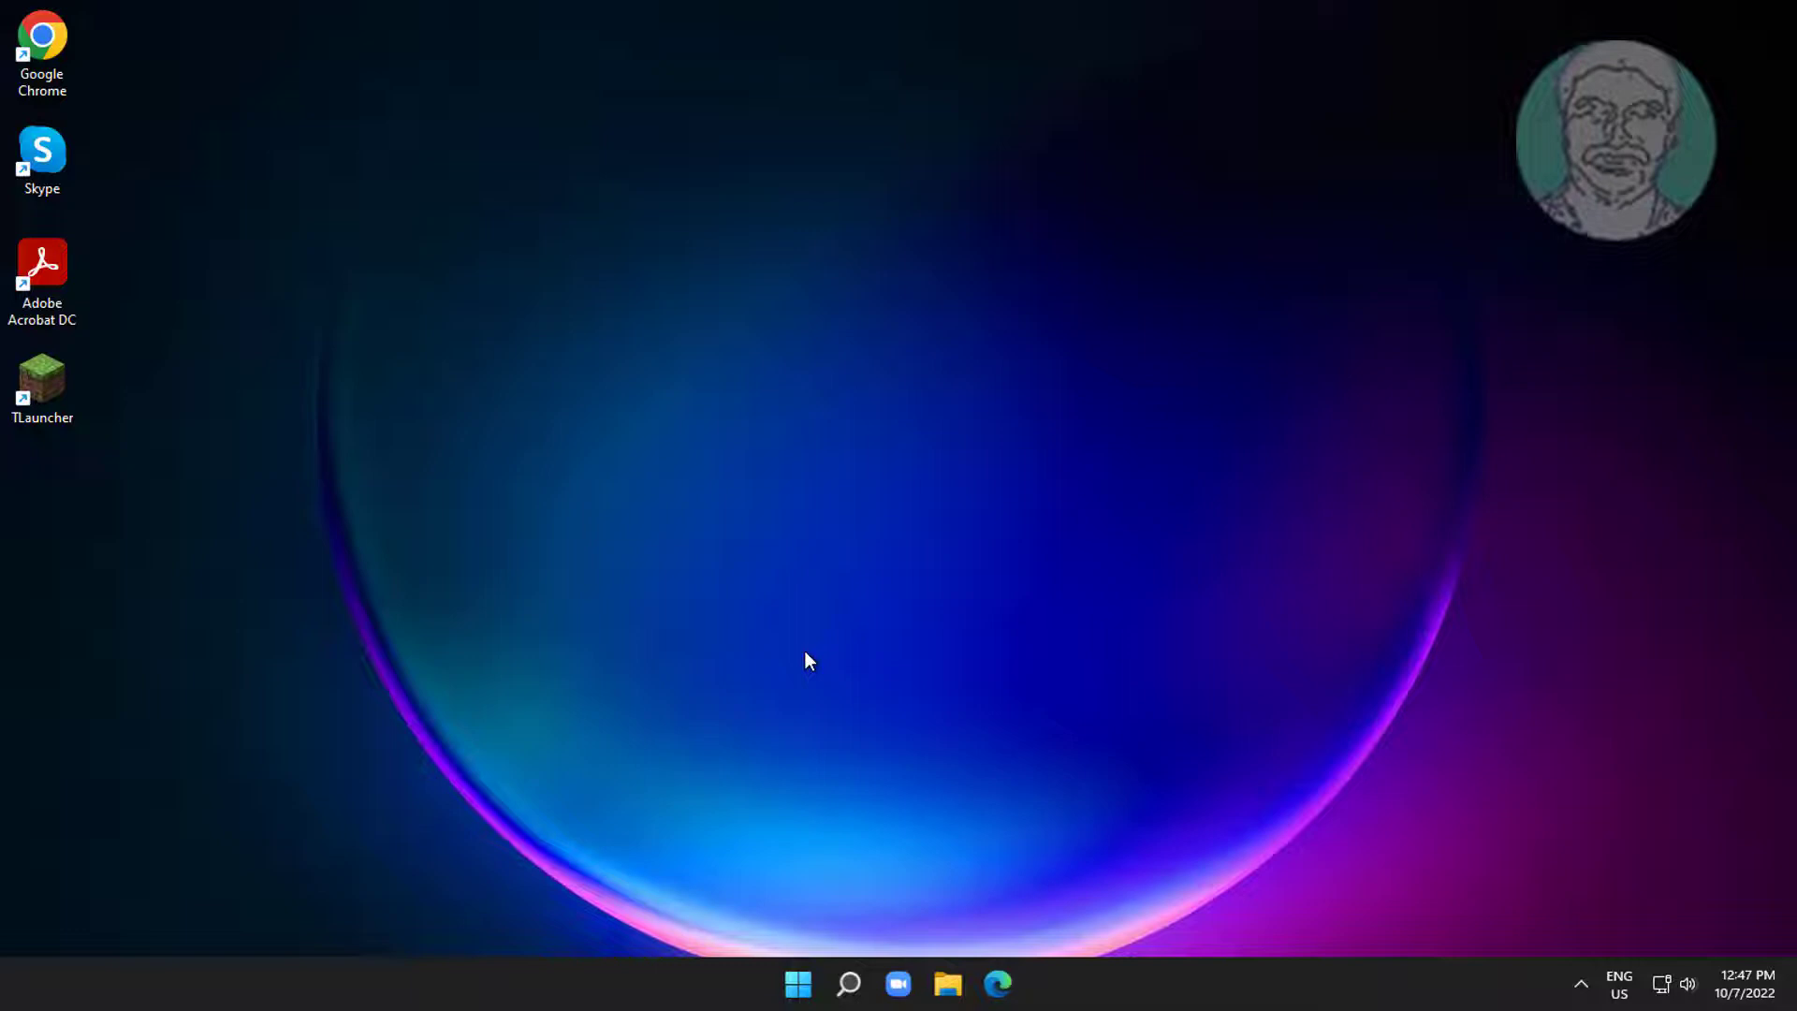
Restart the computer from the Start menu's power options
left_click(798, 984)
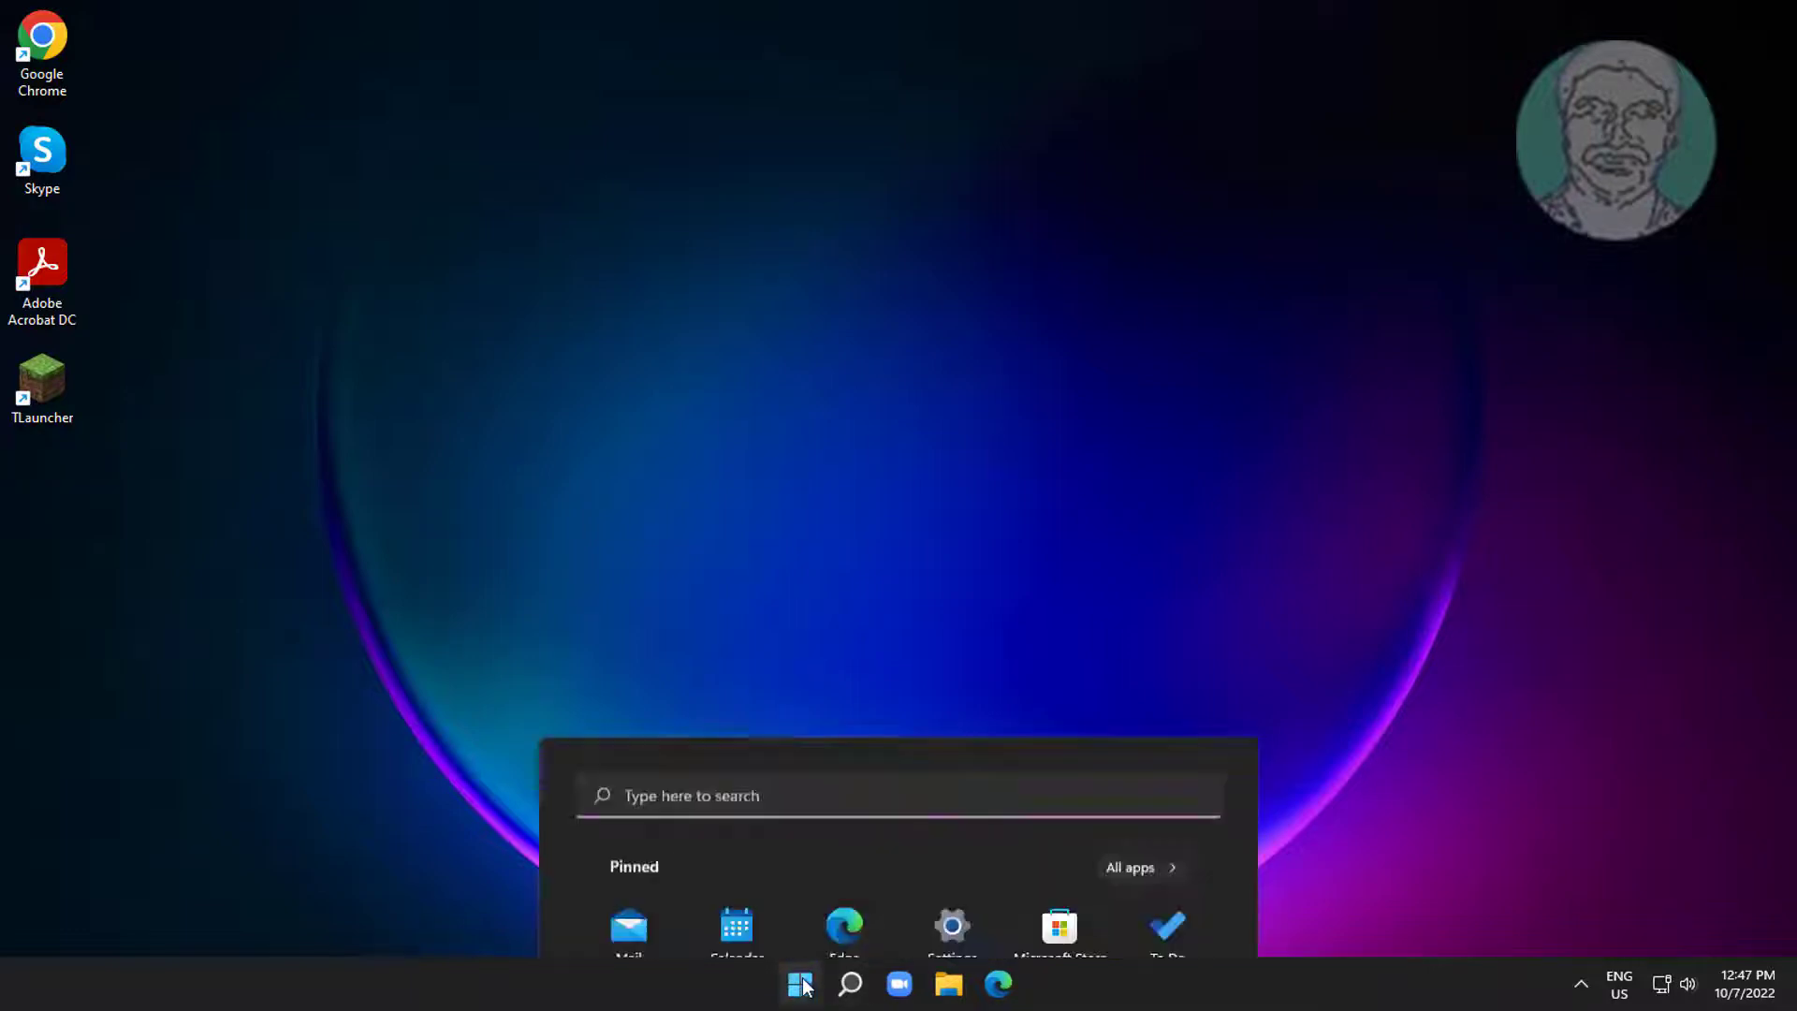
left_click(1176, 906)
left_click(1182, 856)
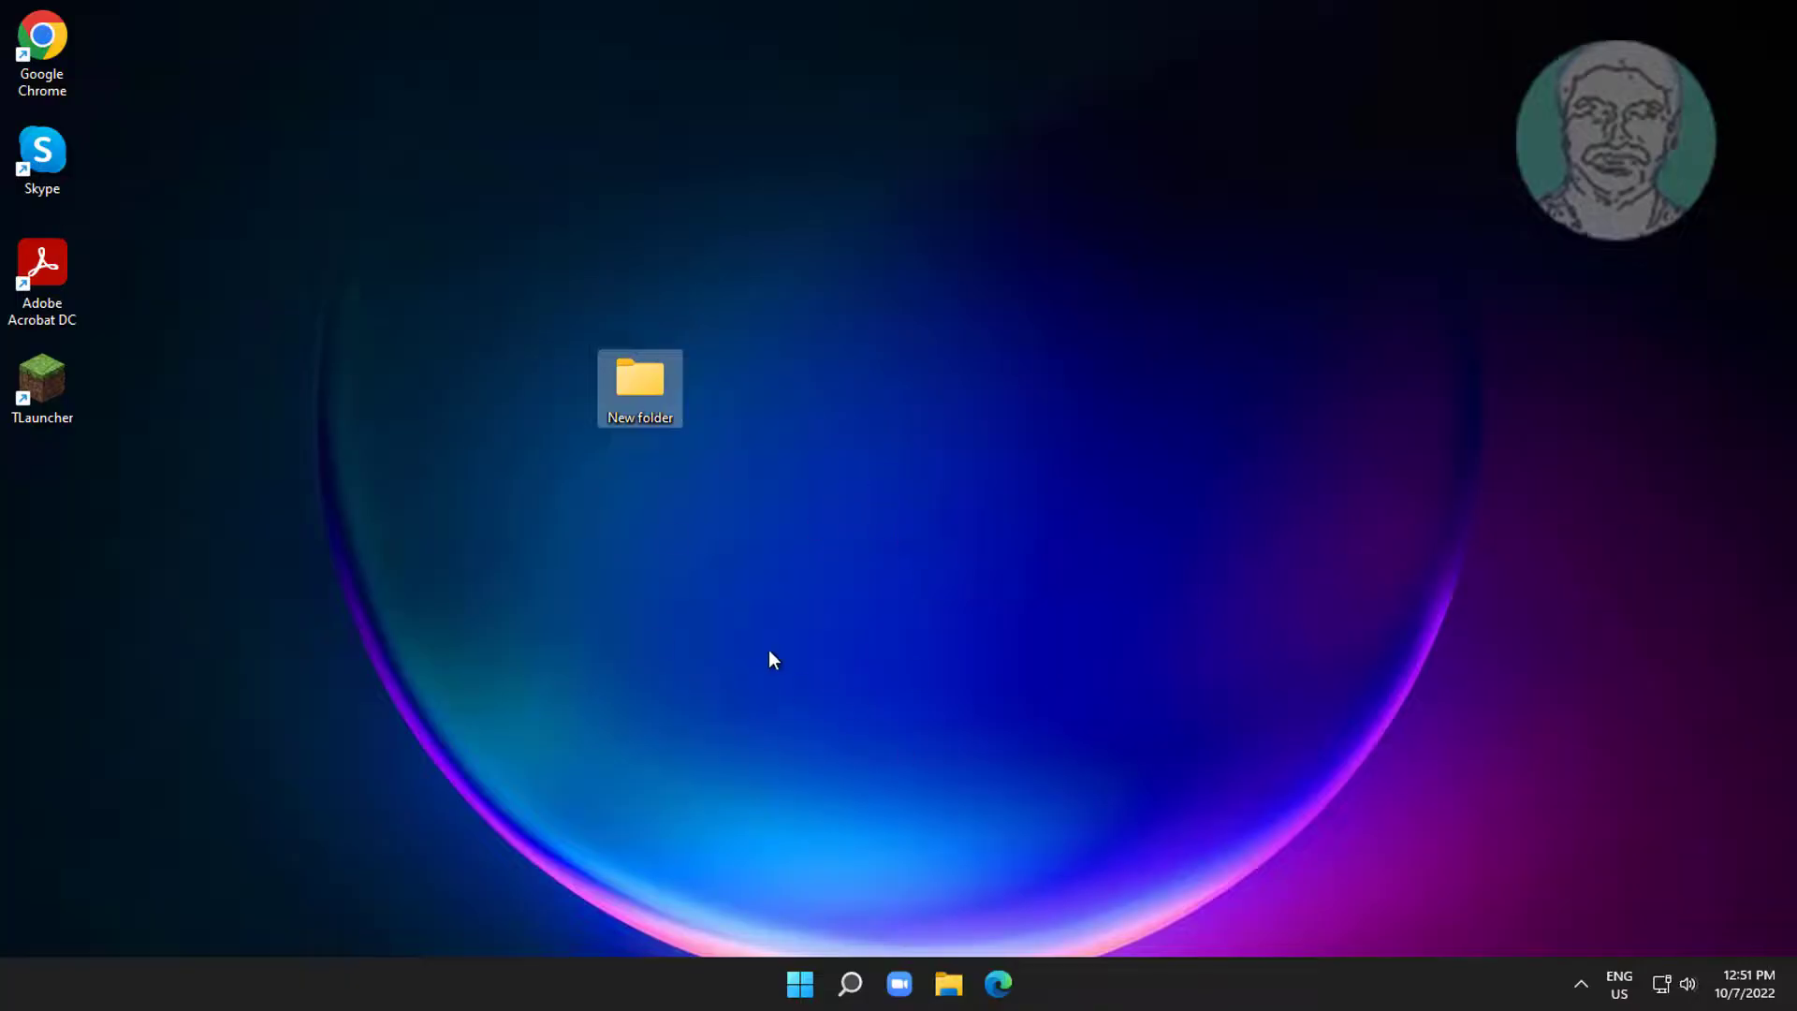
Add the Everyone group to New folder's security permissions
right_click(624, 387)
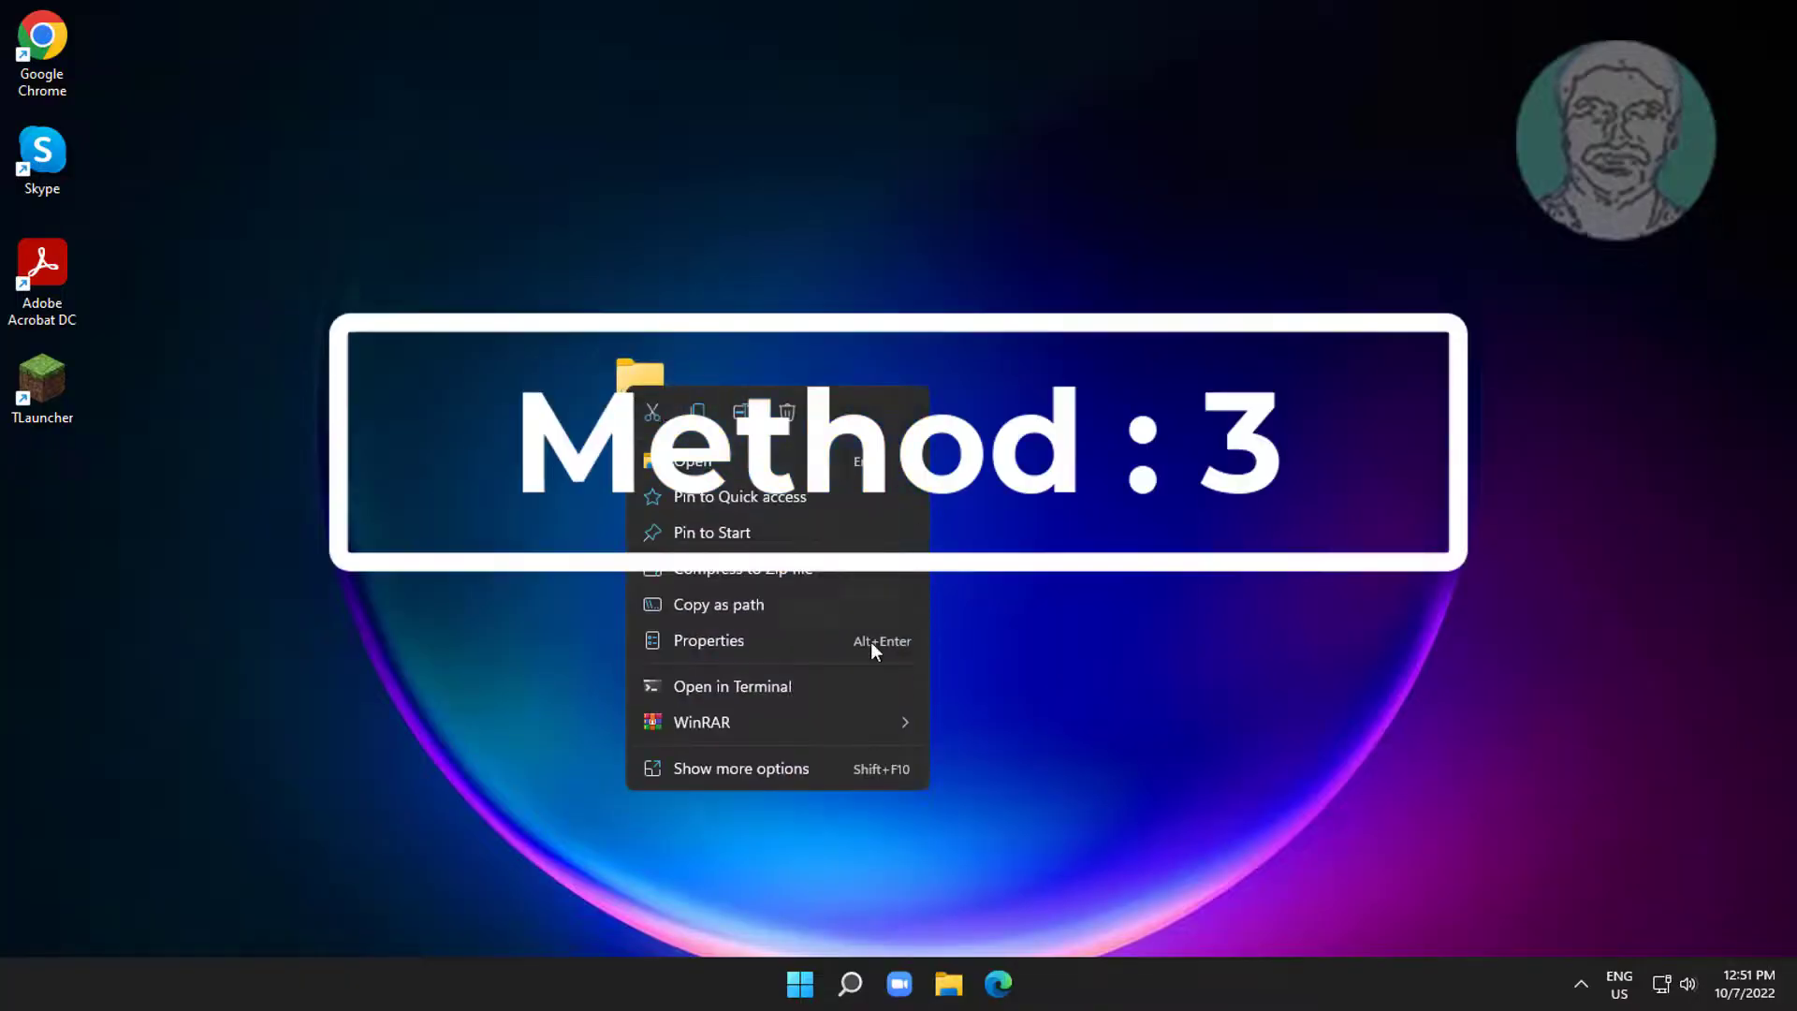
left_click(720, 645)
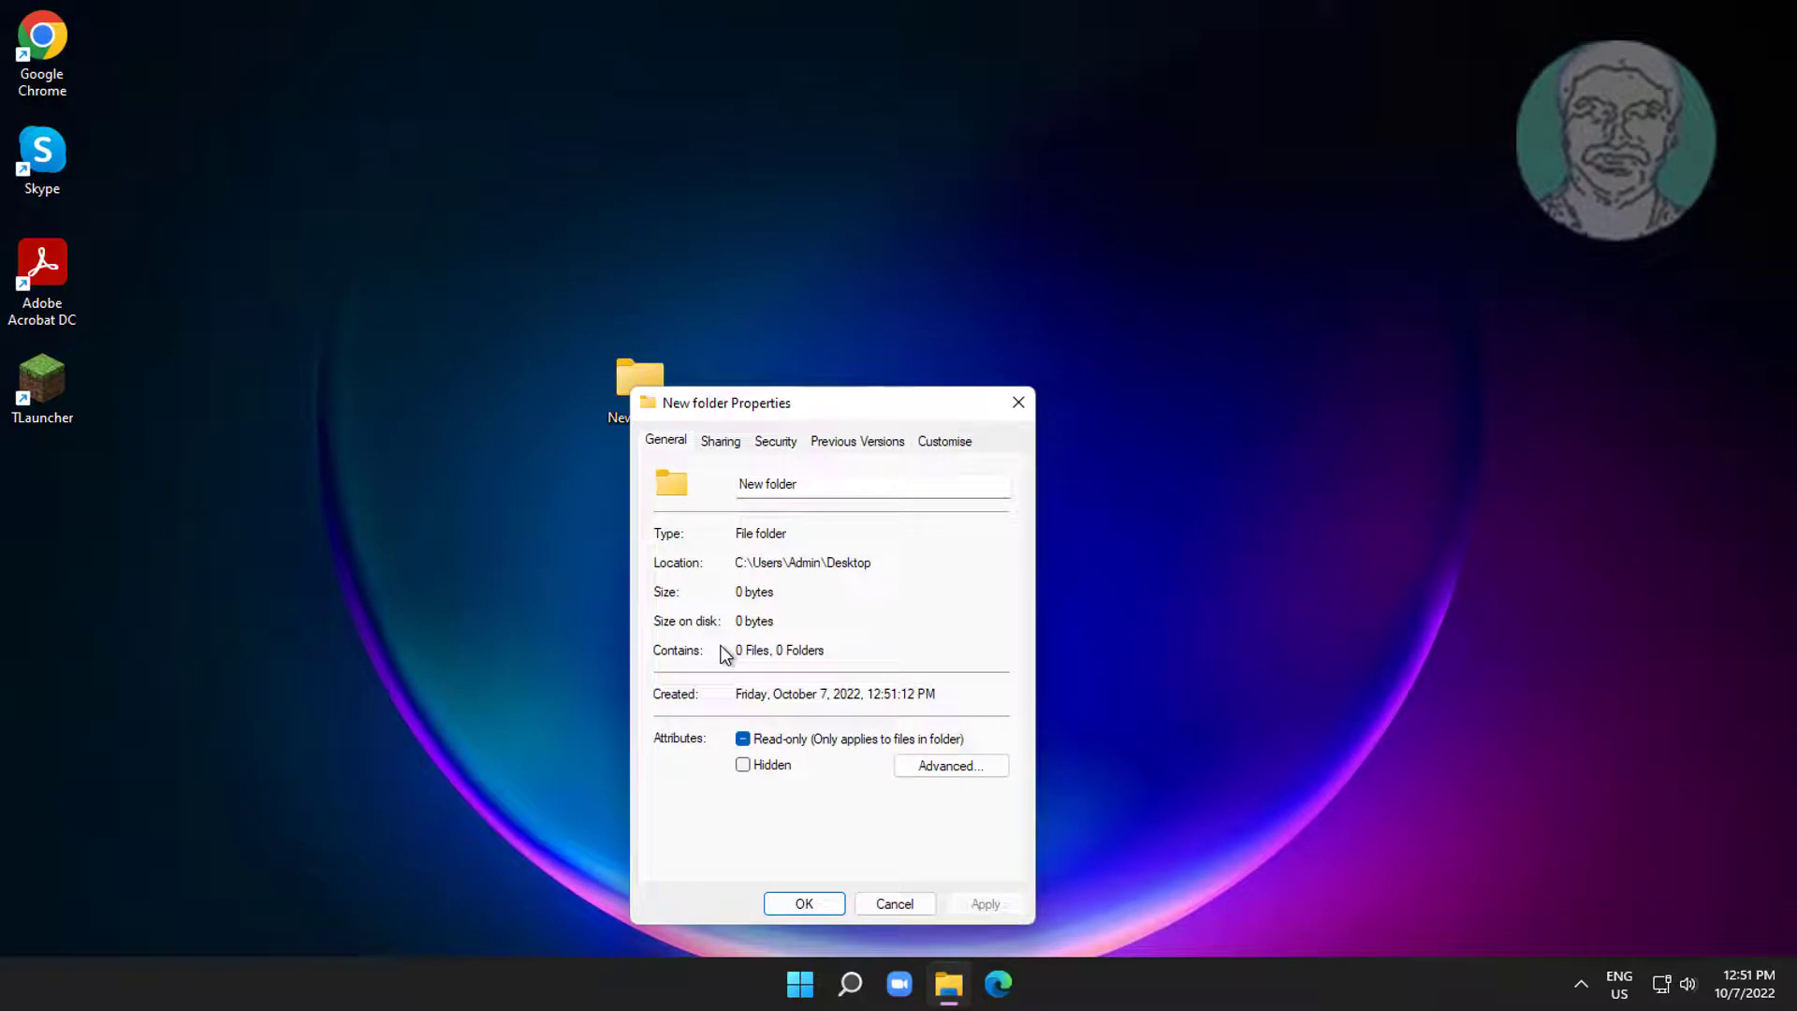
left_click(780, 443)
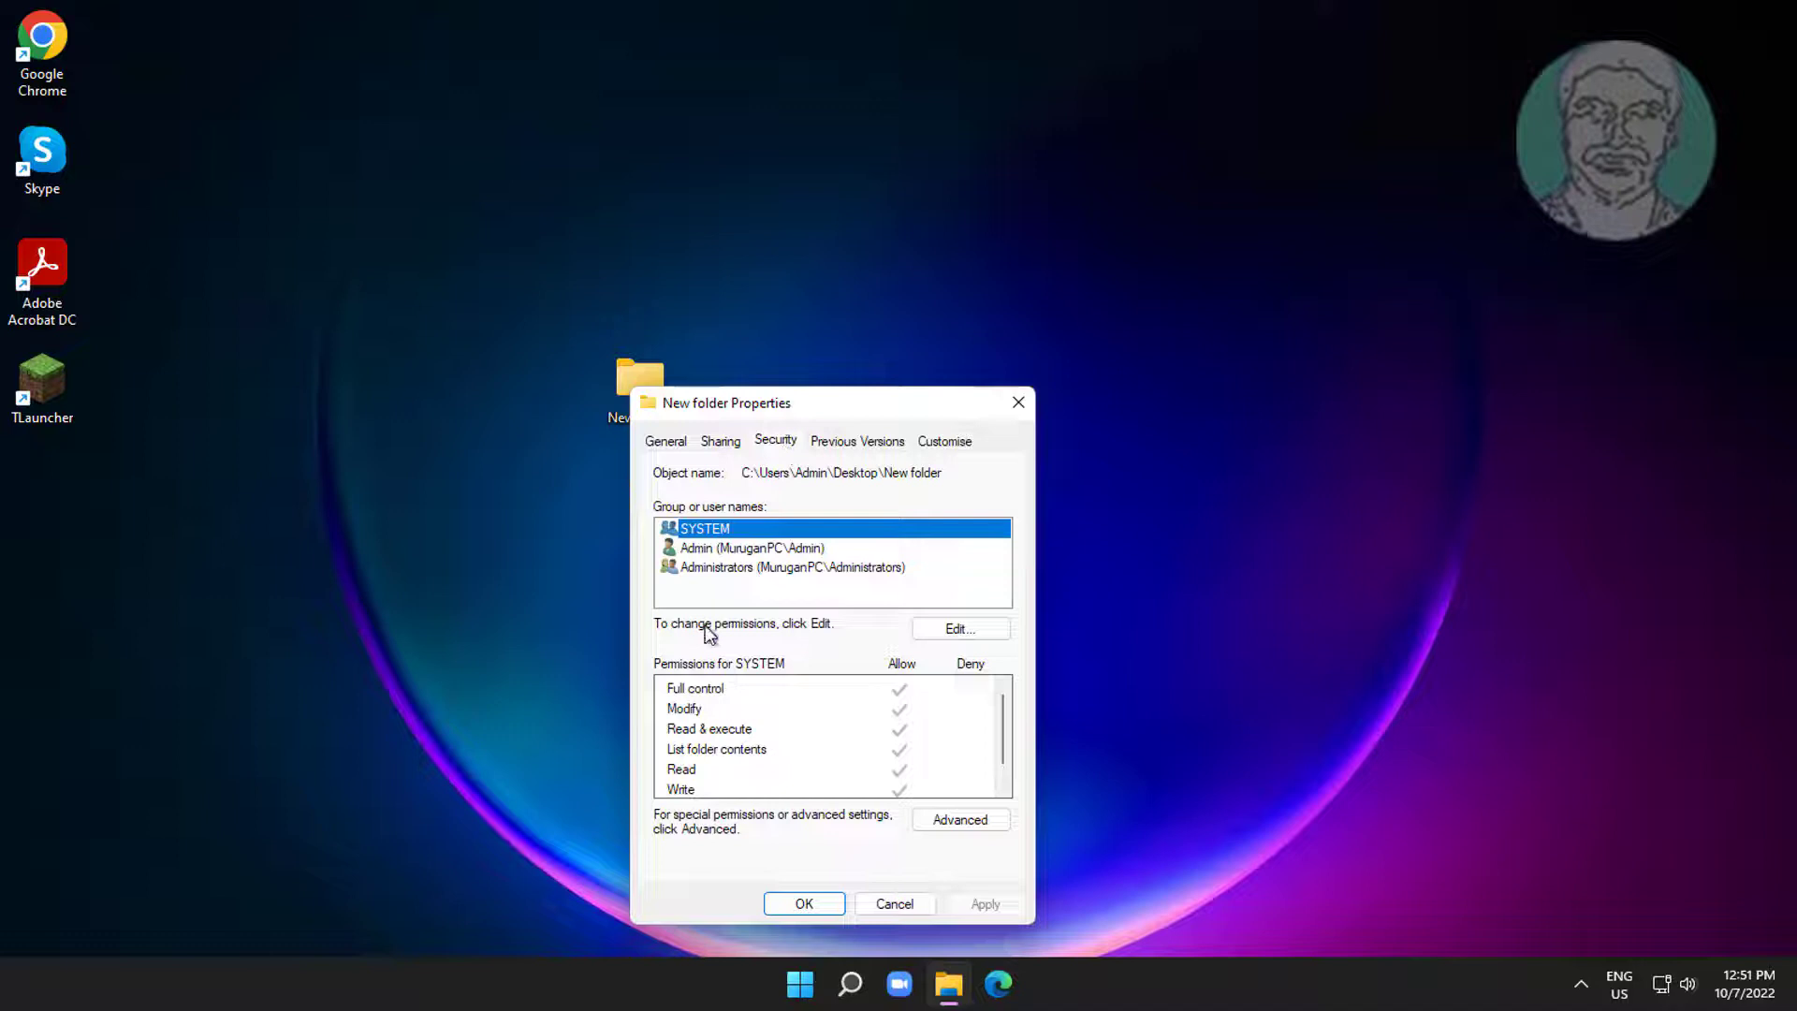
left_click(955, 628)
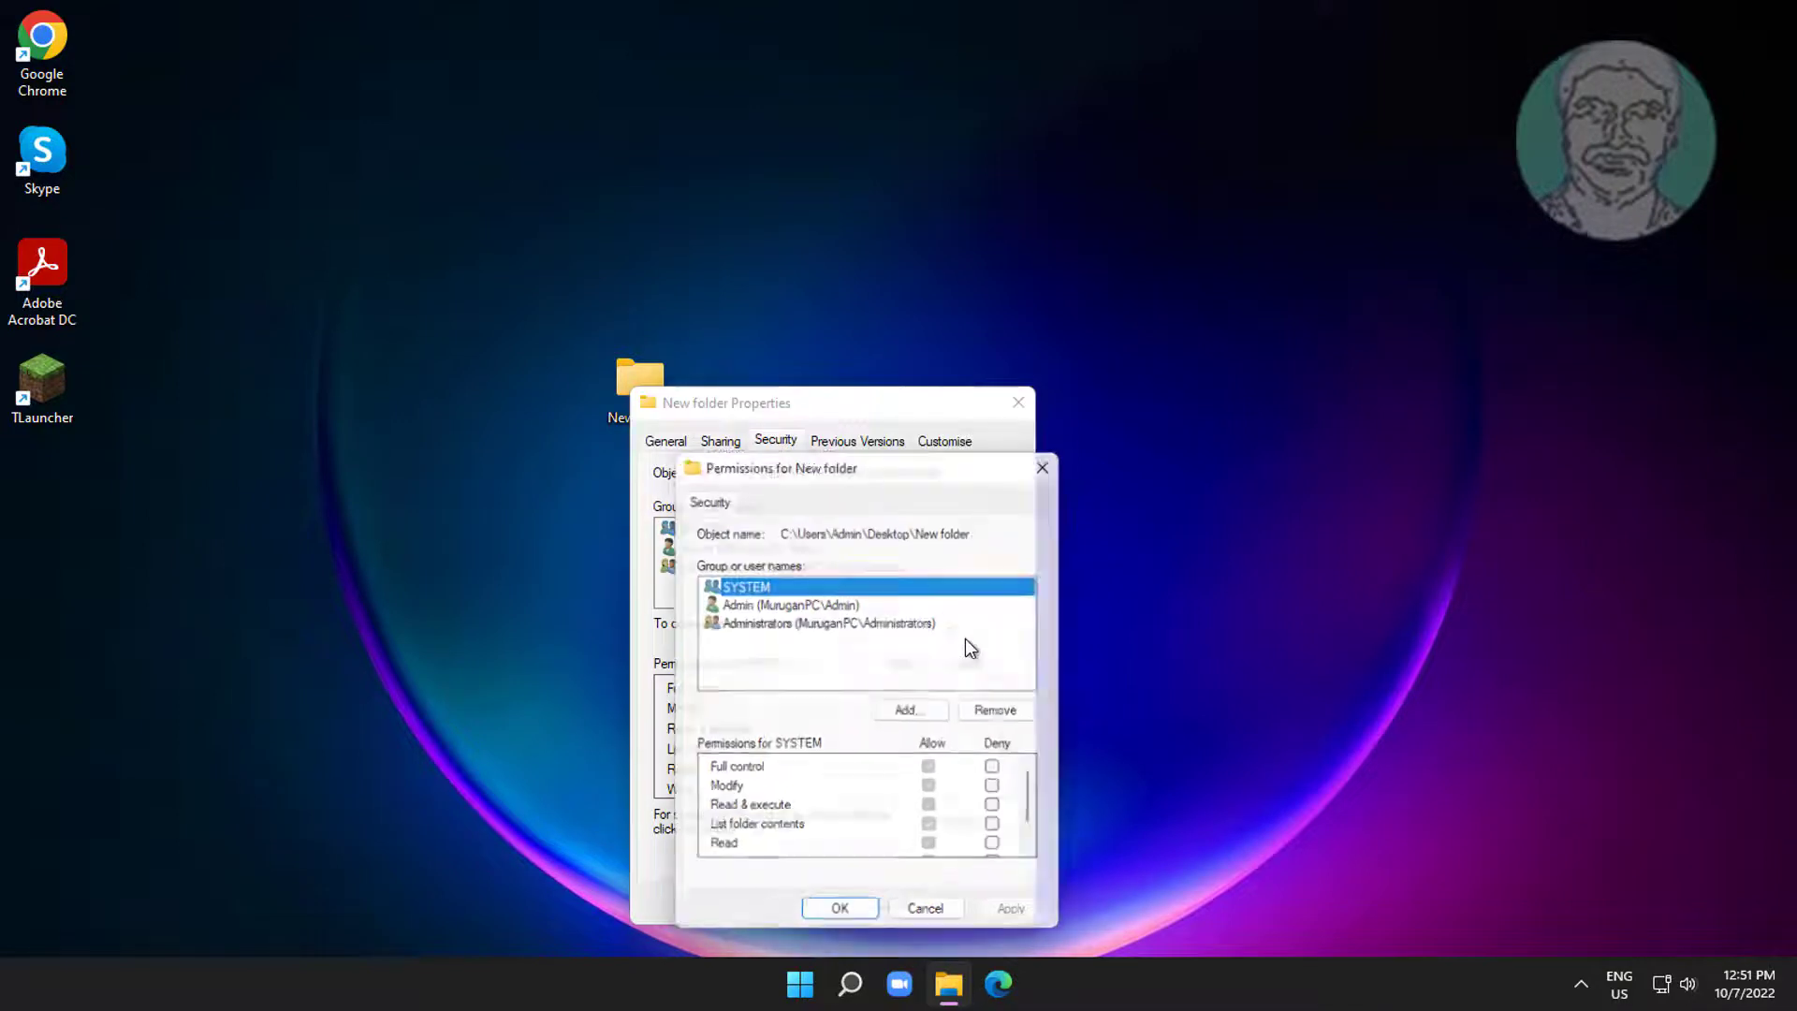
left_click(929, 719)
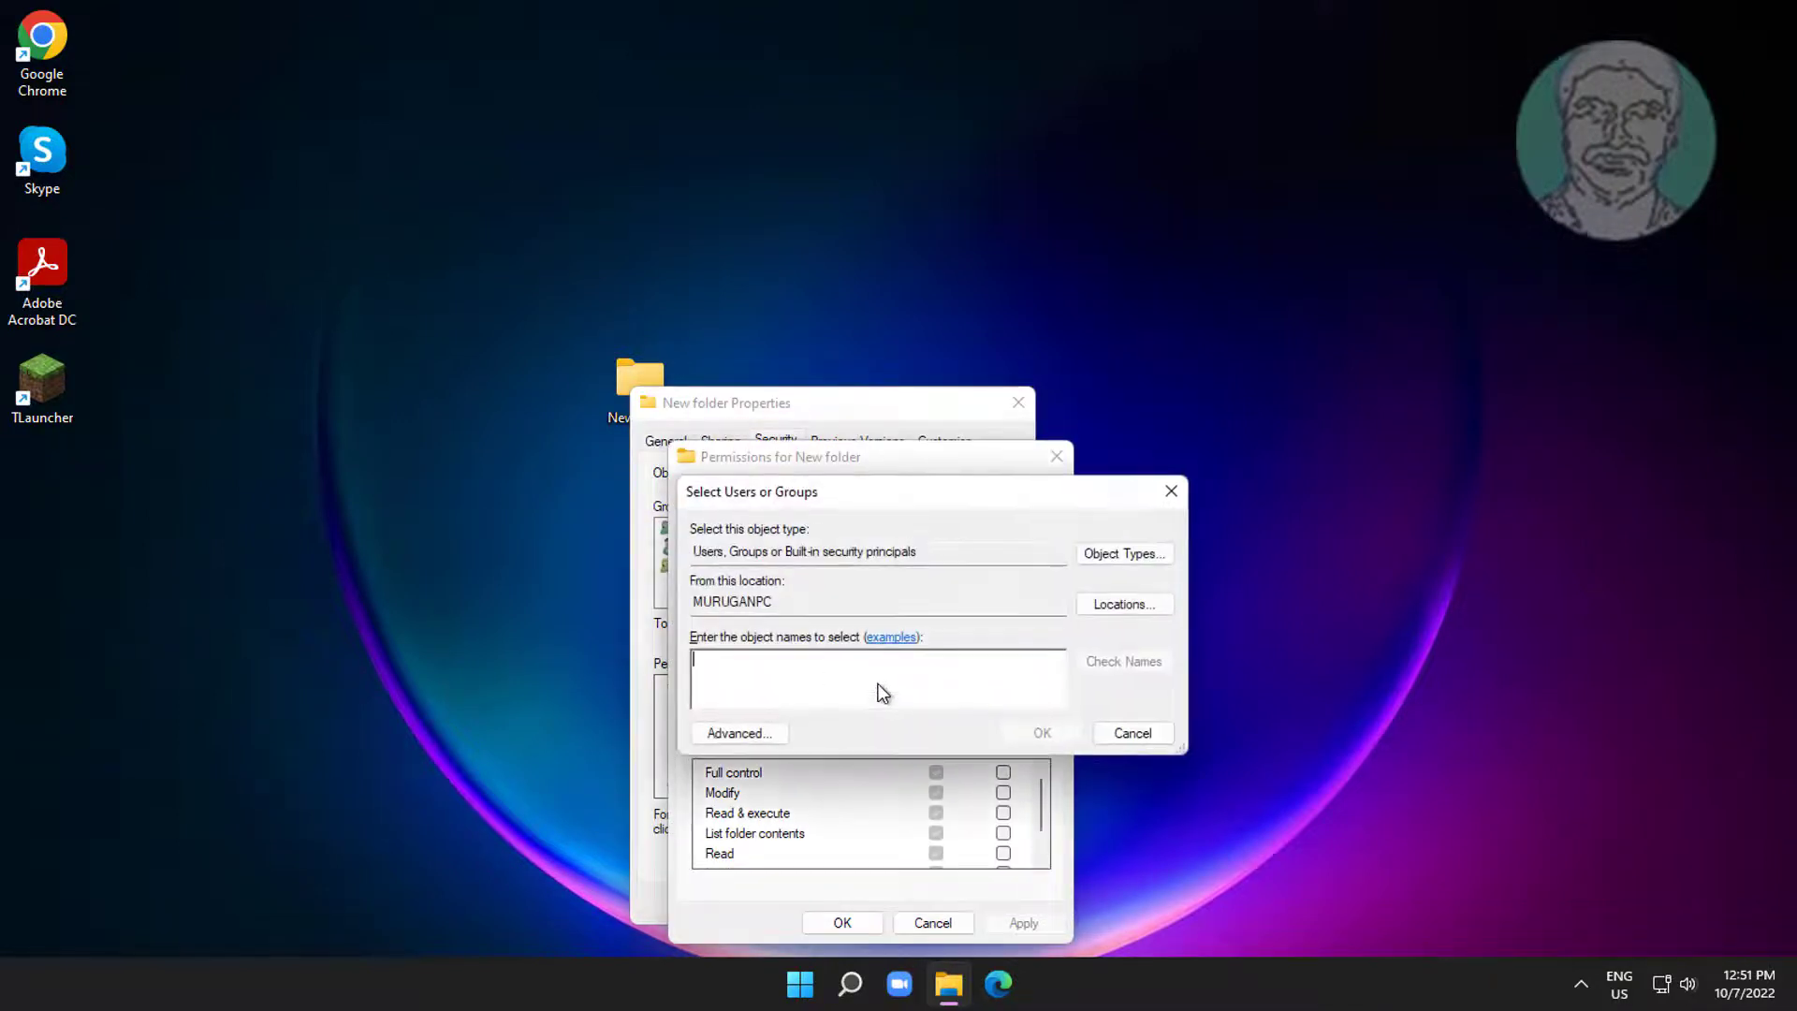
type("everyo")
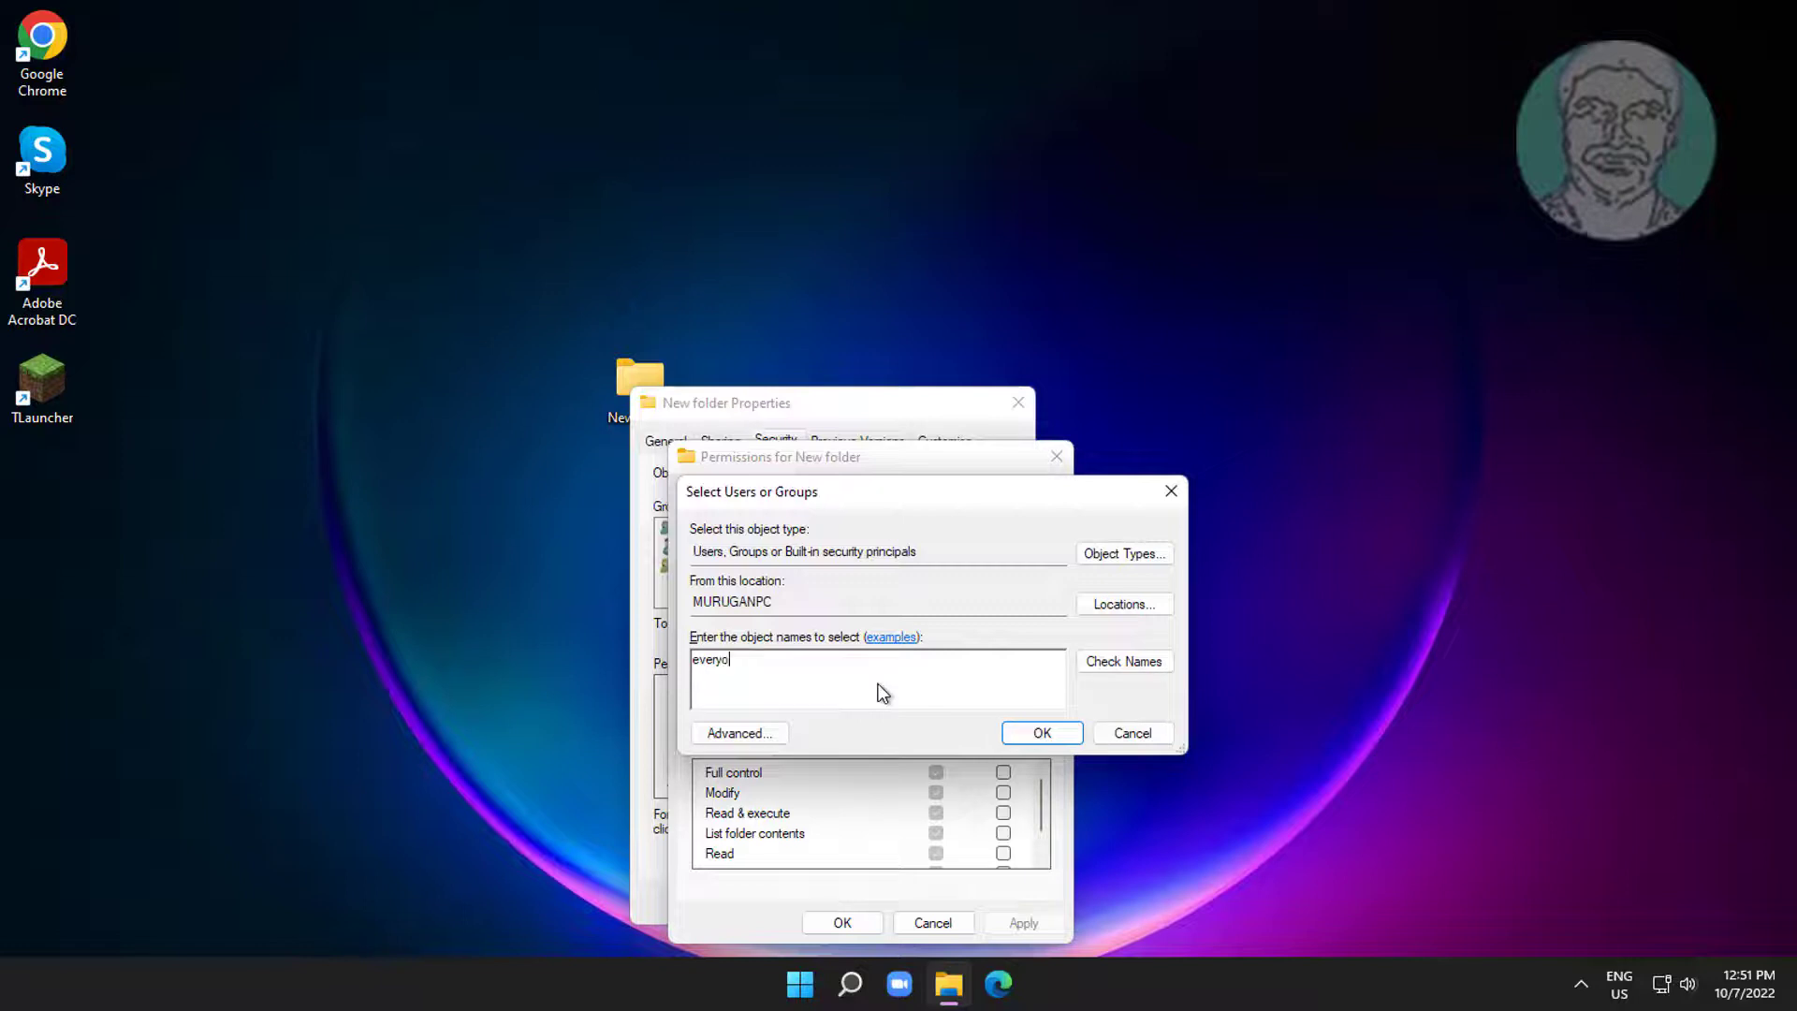
type("ne")
left_click(1118, 669)
left_click(1044, 732)
Allow Everyone Full control, apply it, and close the Properties dialog
left_click(745, 646)
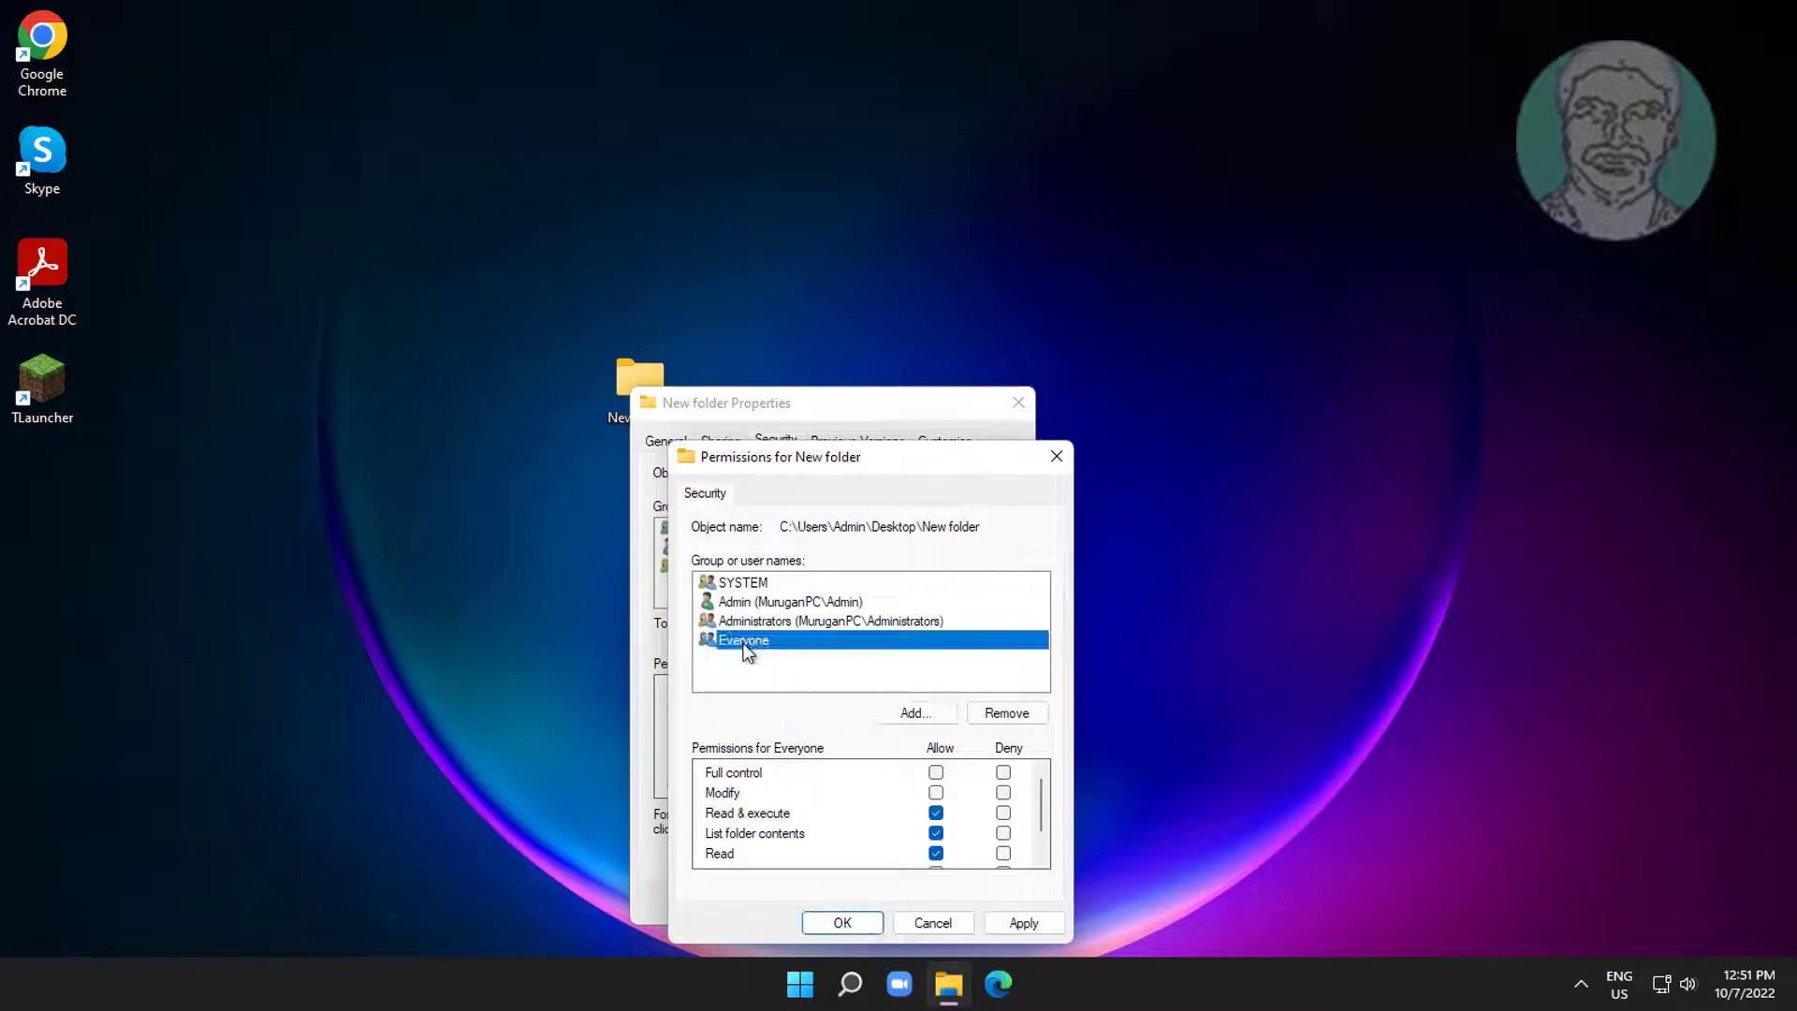
left_click(935, 774)
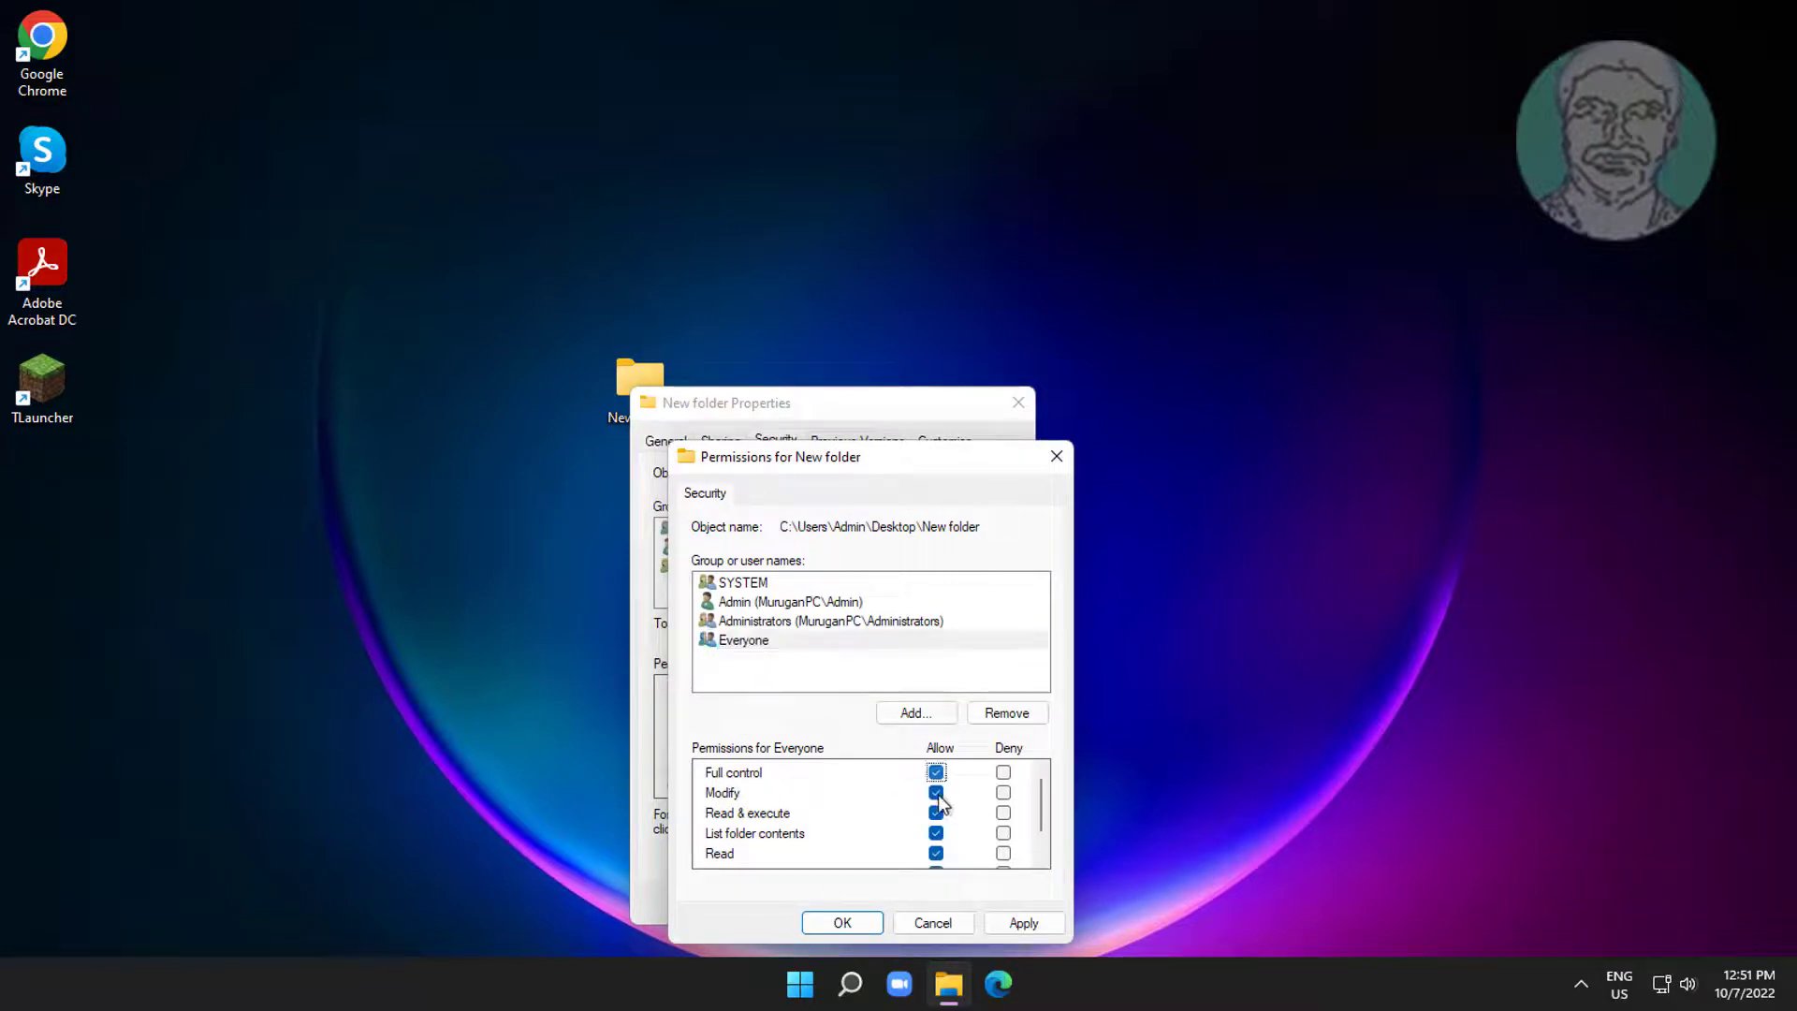
left_click(1041, 931)
left_click(842, 925)
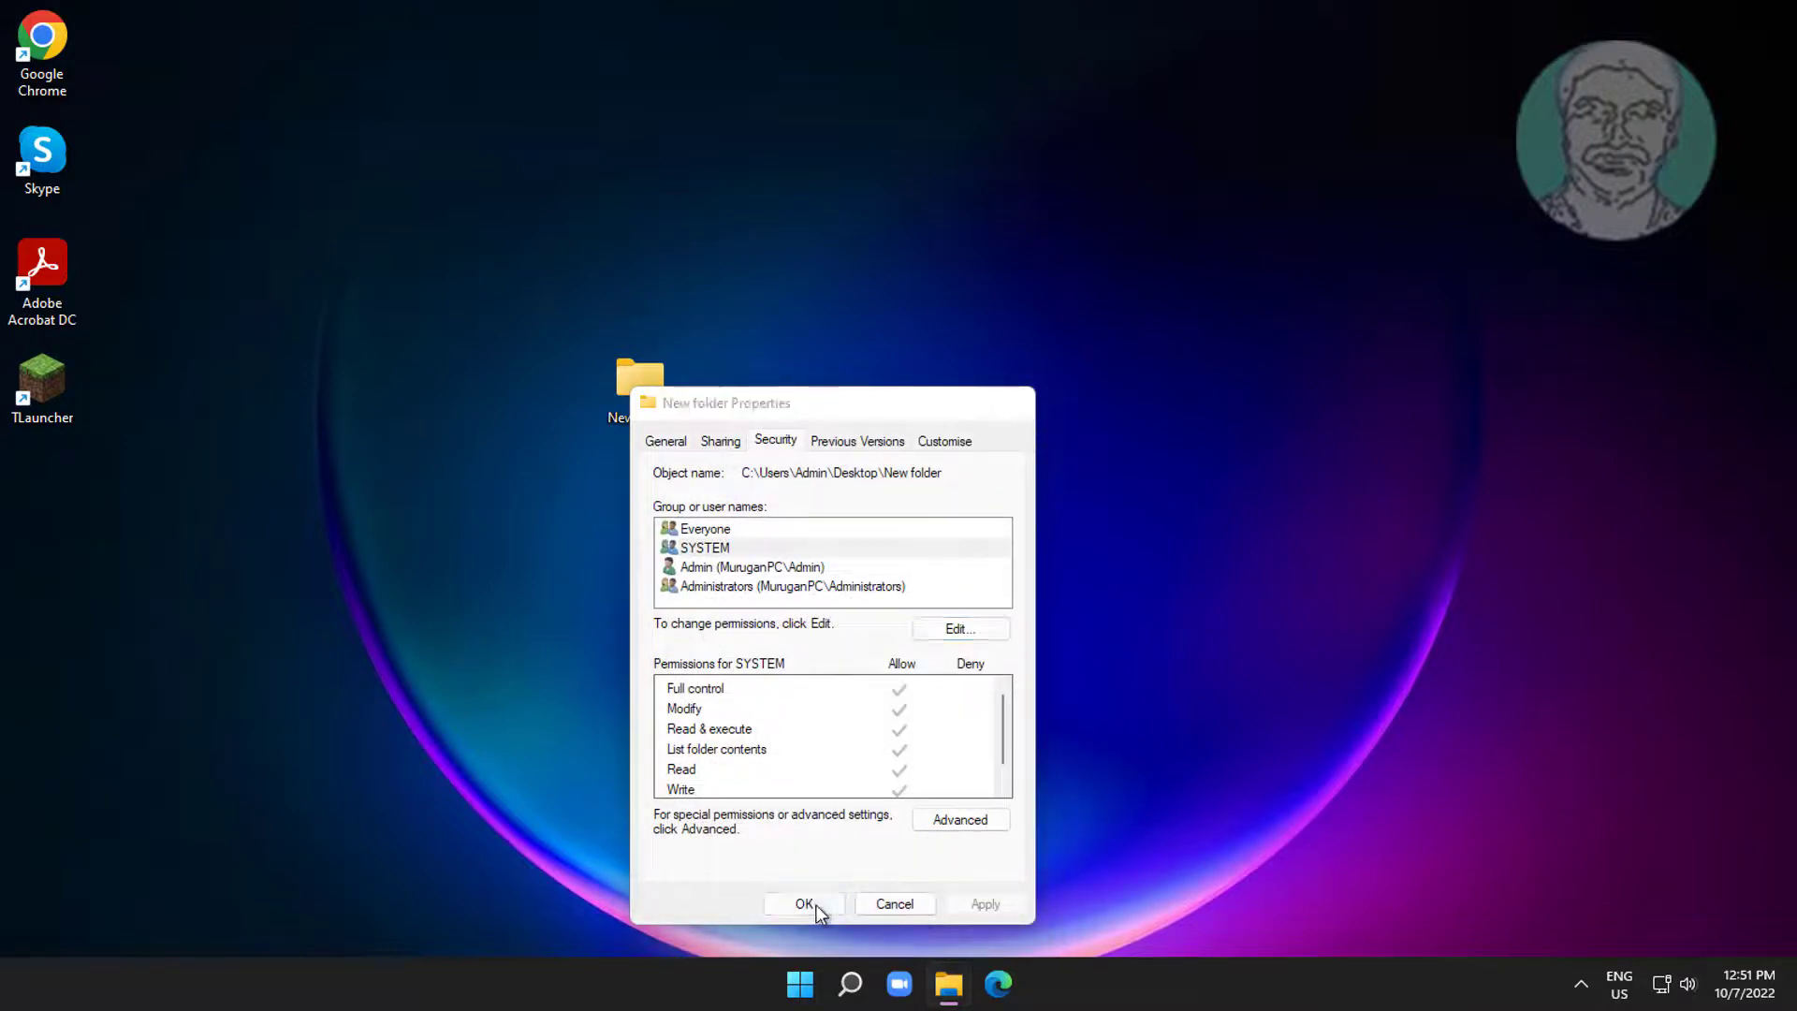
left_click(816, 905)
Rename the desktop's New folder to 'SampleFolder' and deselect it
right_click(655, 395)
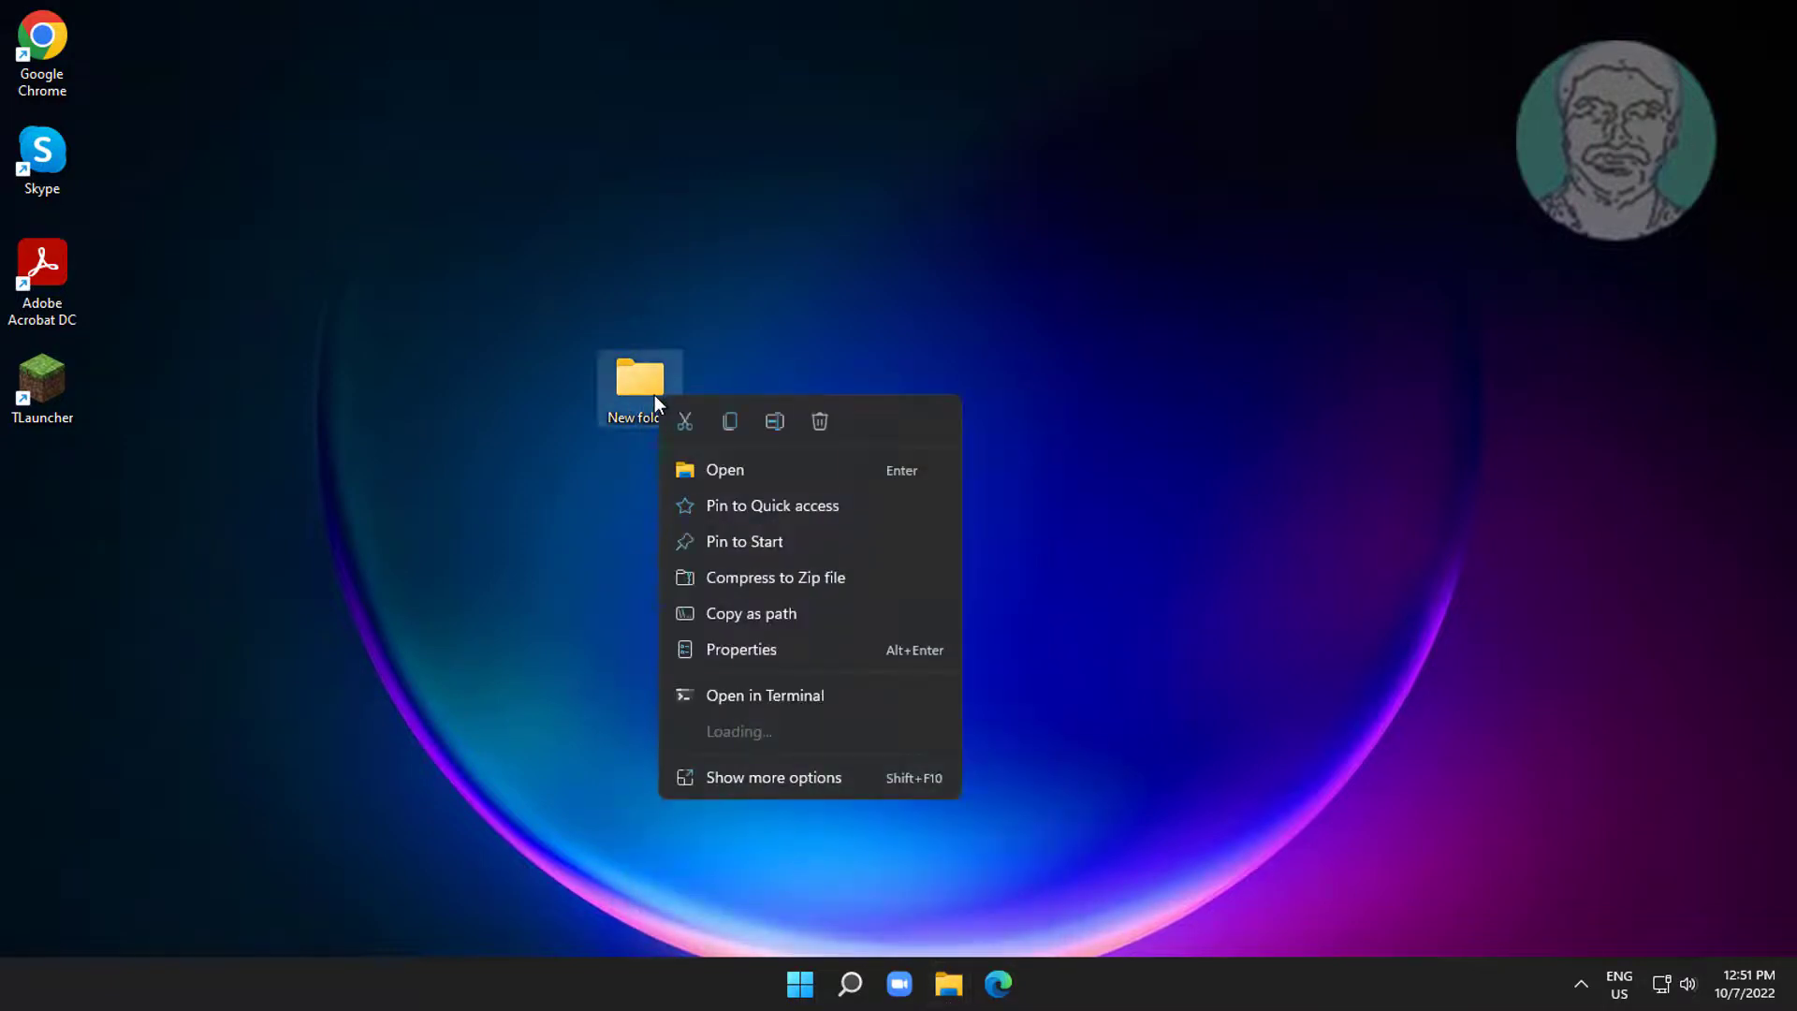
left_click(773, 424)
type("s")
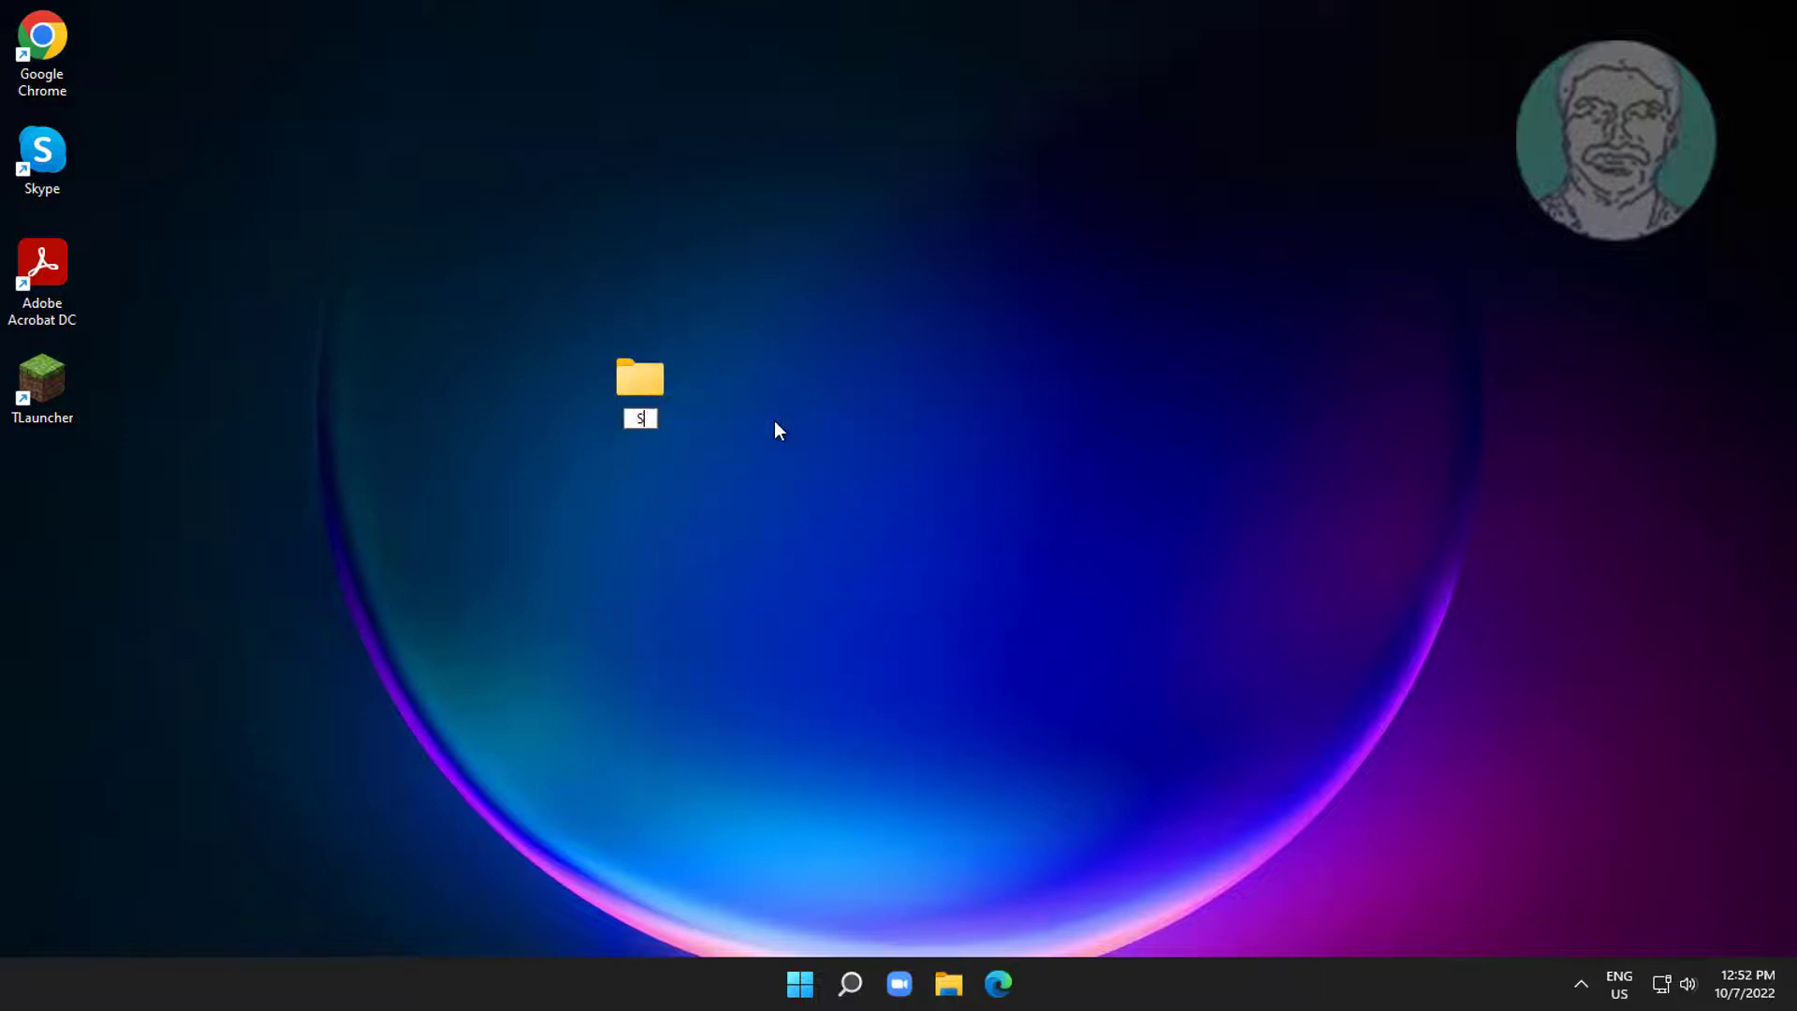
type("ampleFol")
type("der")
key("Return")
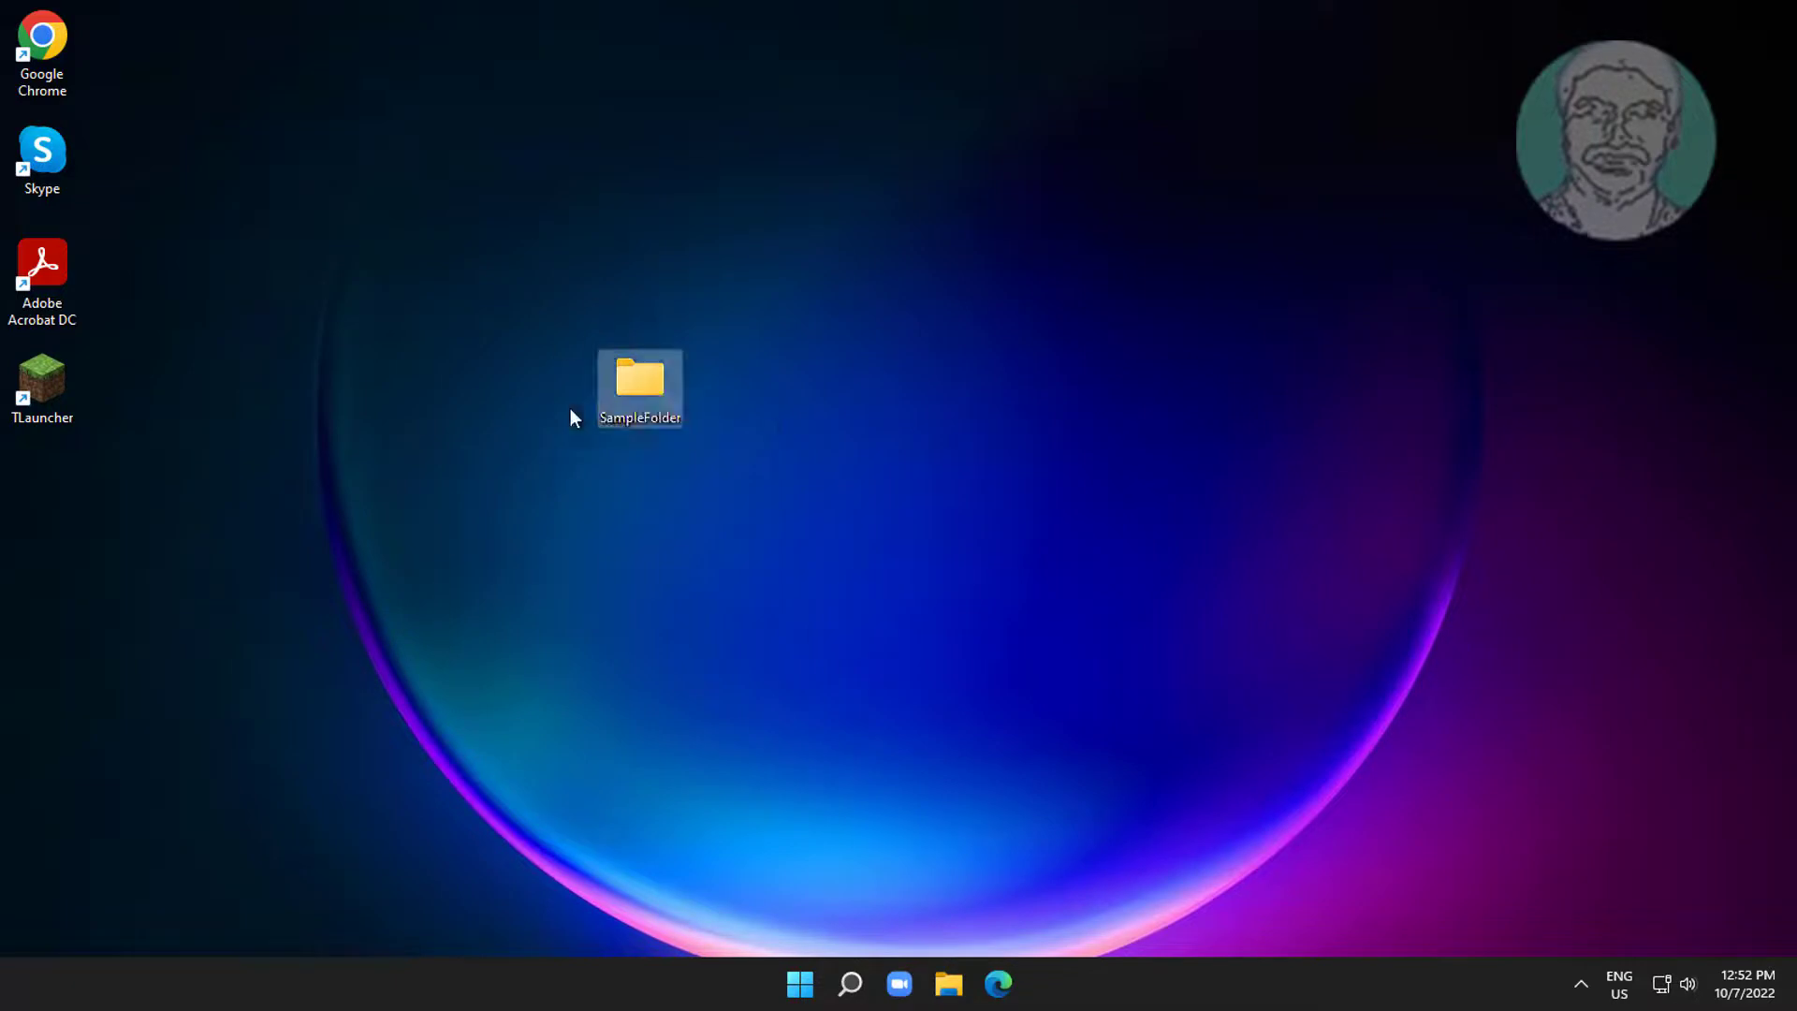
left_click(869, 456)
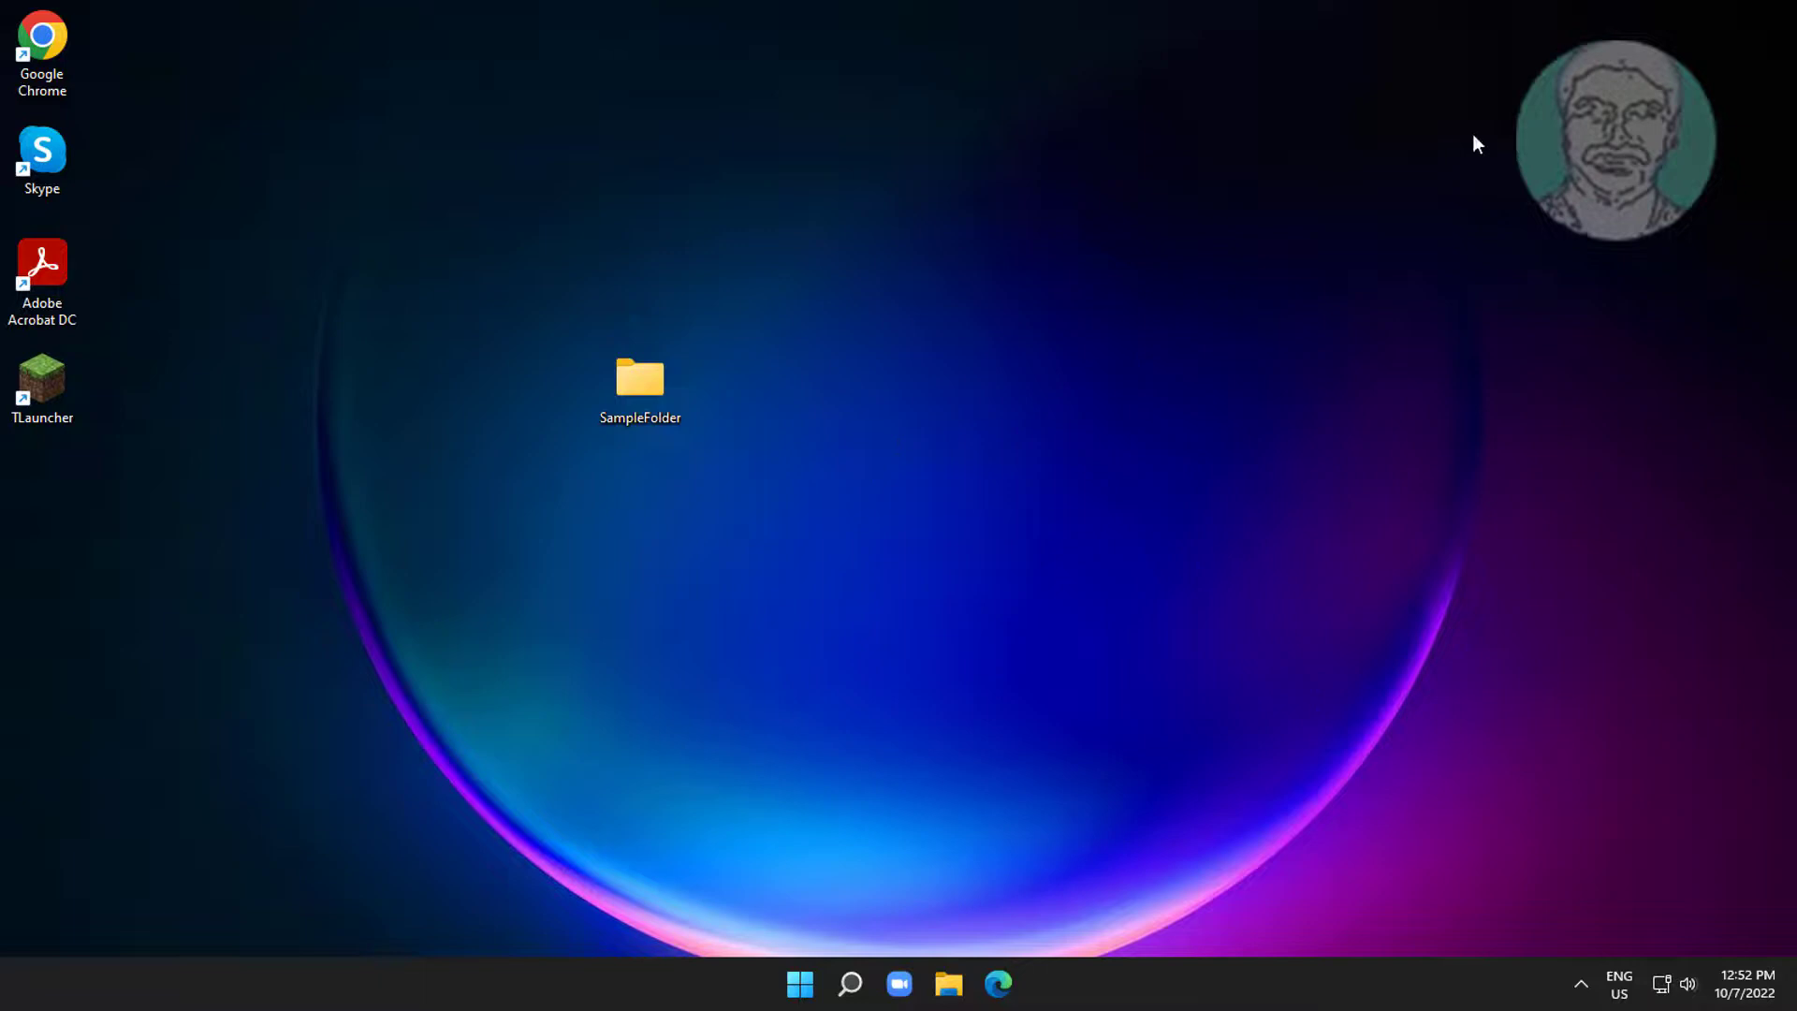
Search for msconfig and open System Configuration
left_click(850, 982)
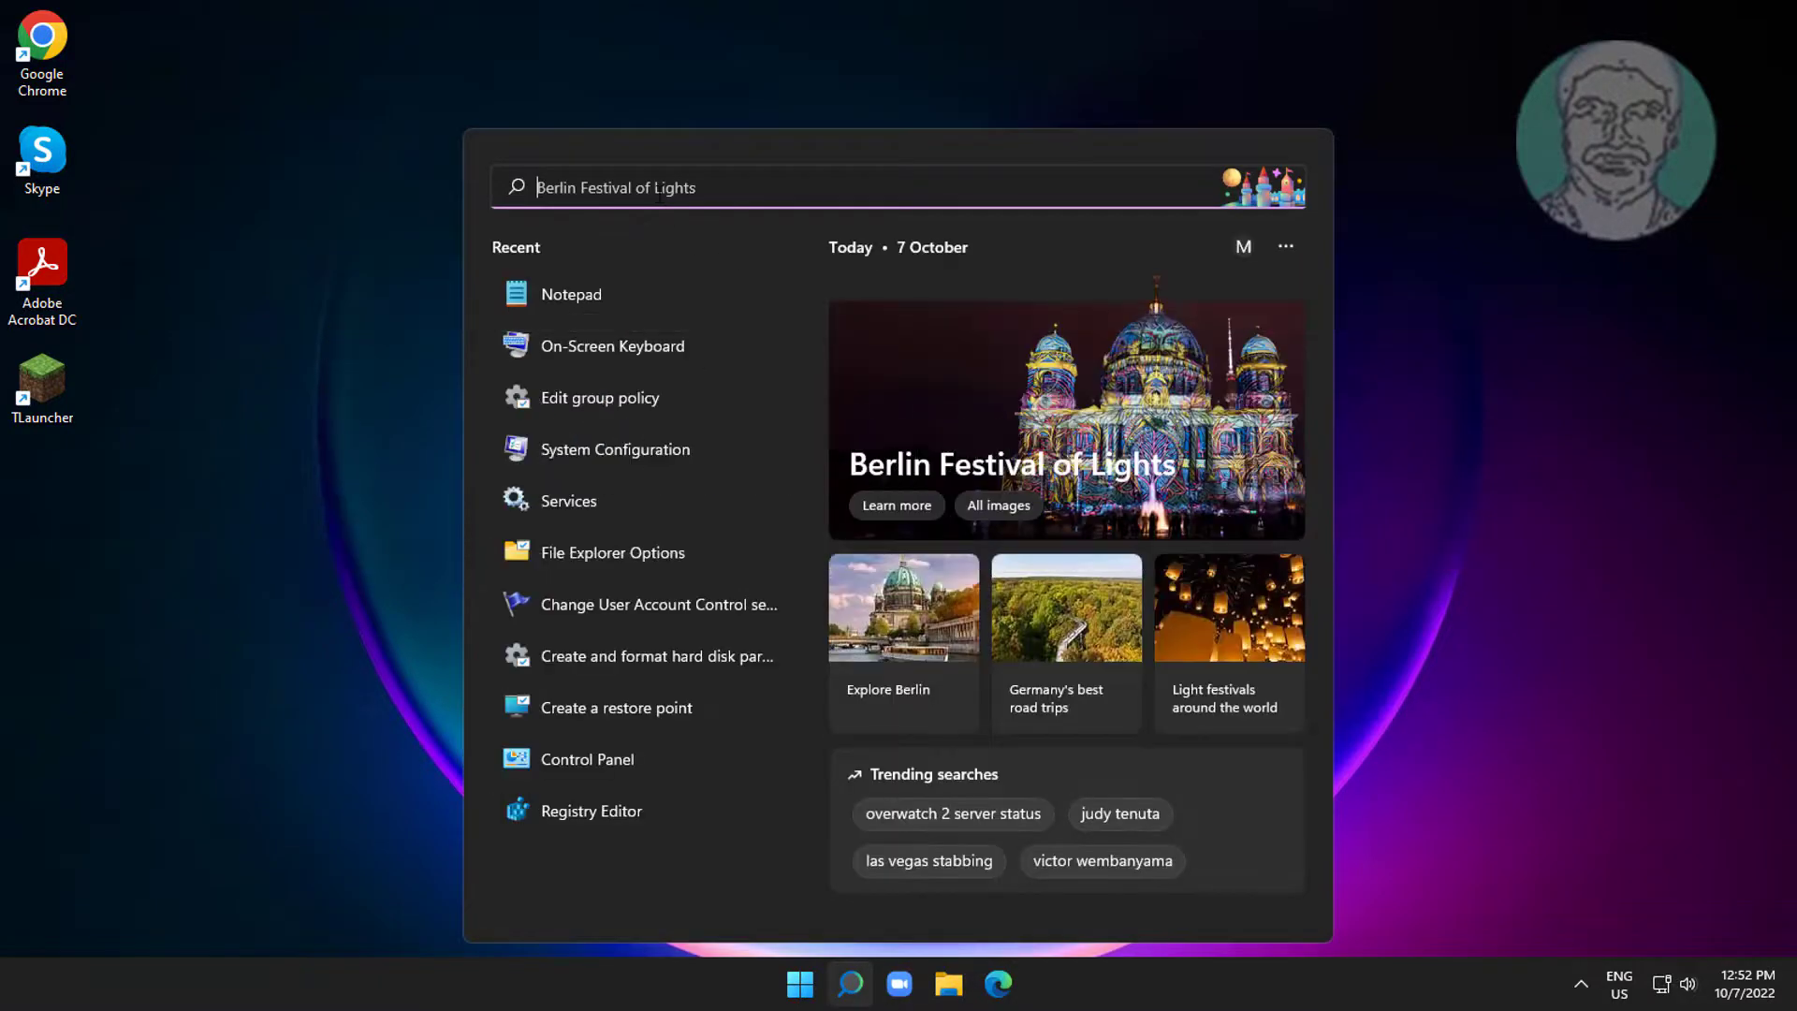
type("msconfig")
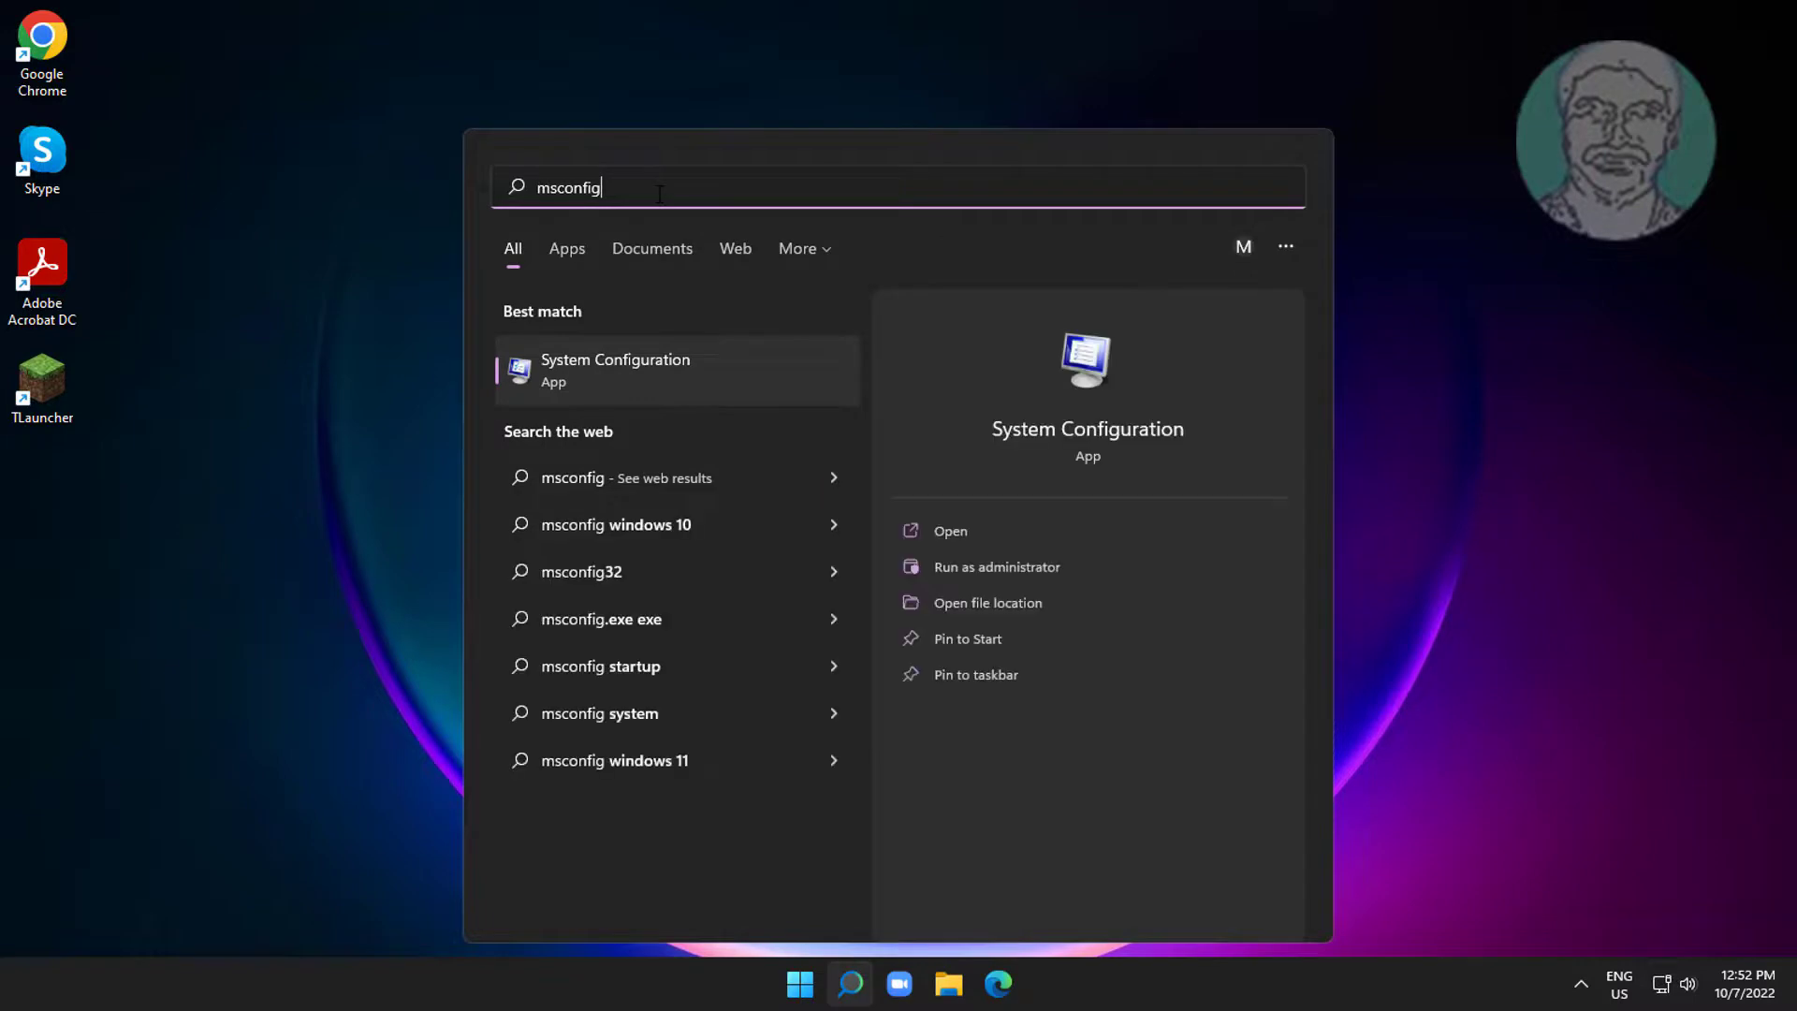
left_click(628, 368)
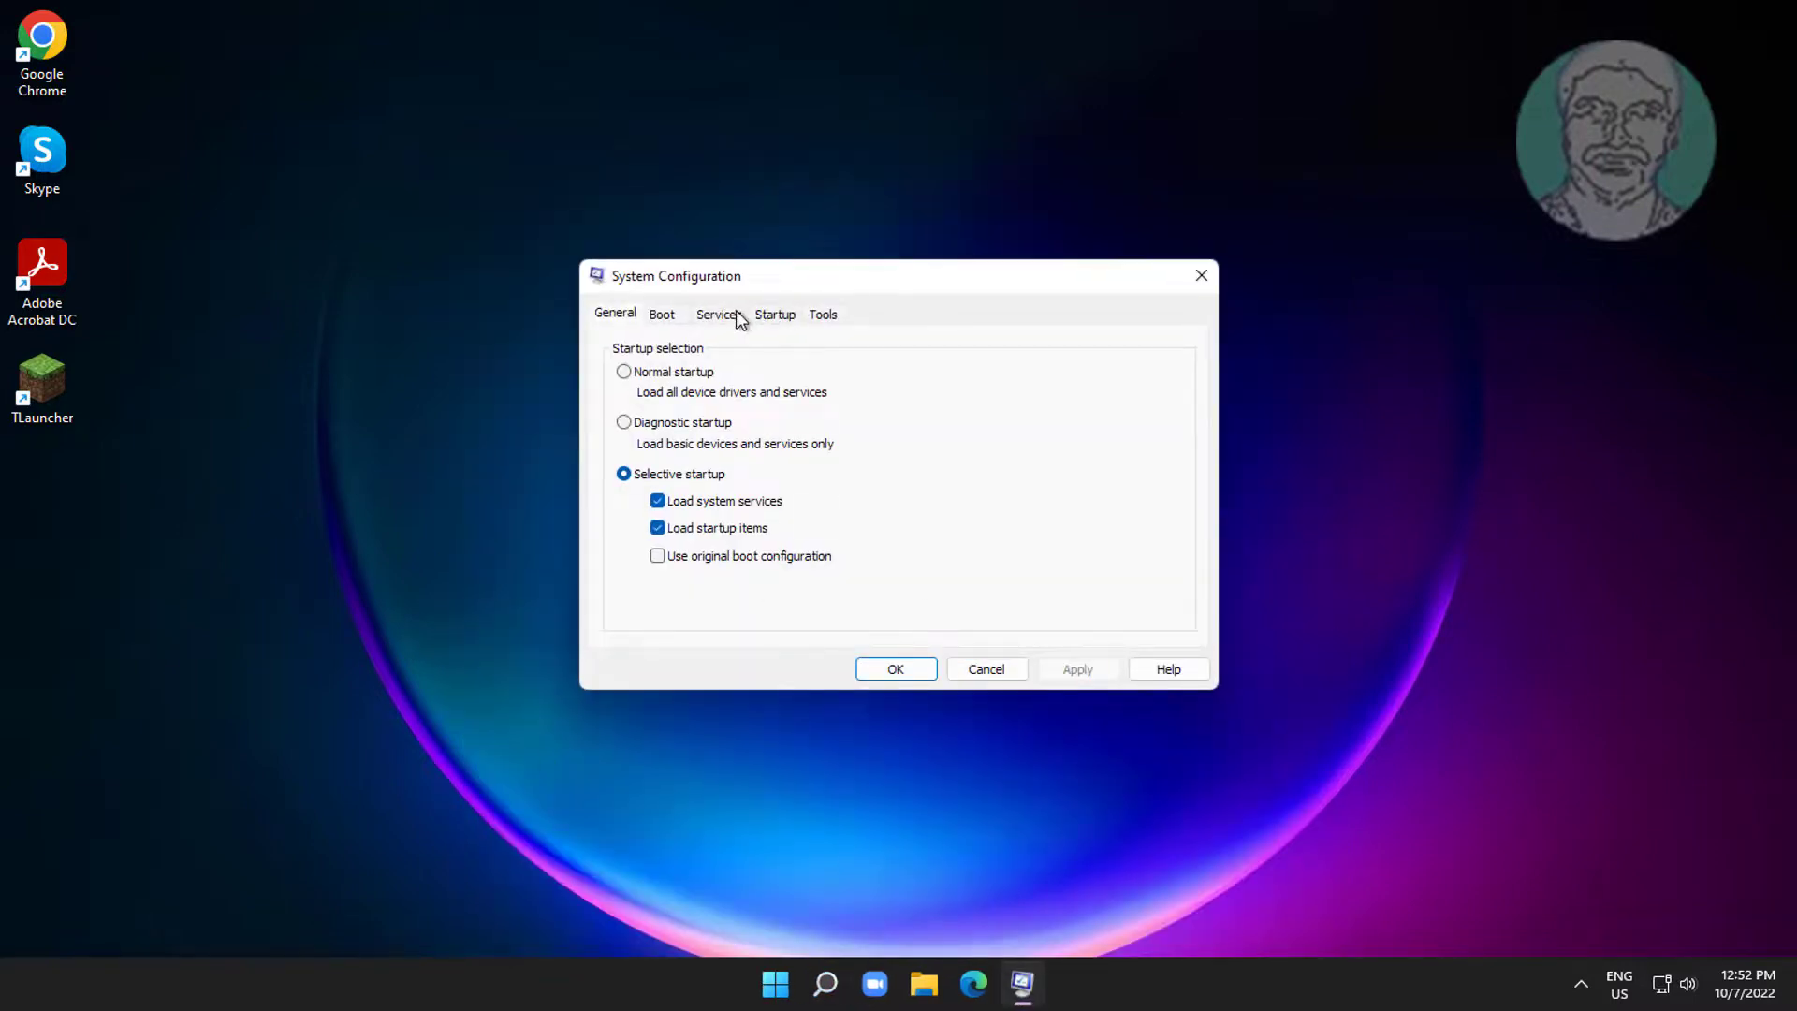
Hide Microsoft services on the Services tab, disable all remaining ones, and apply with OK
left_click(737, 318)
left_click(612, 630)
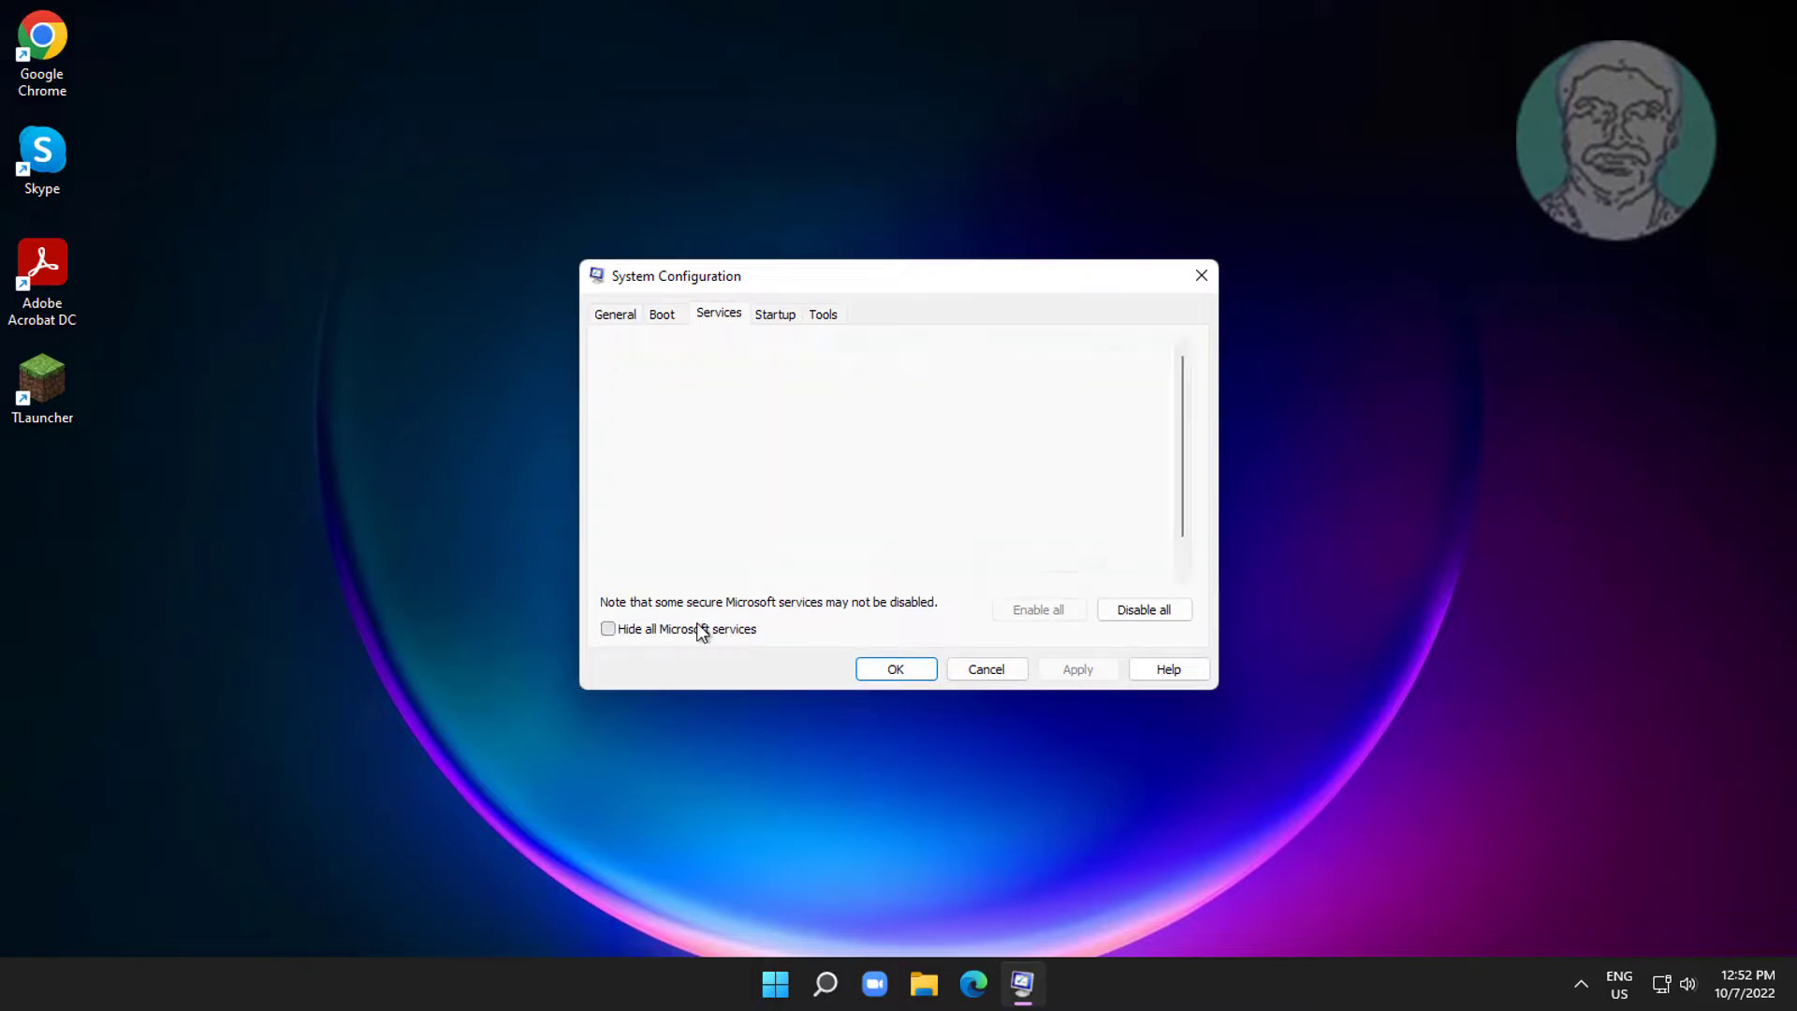
left_click(1155, 615)
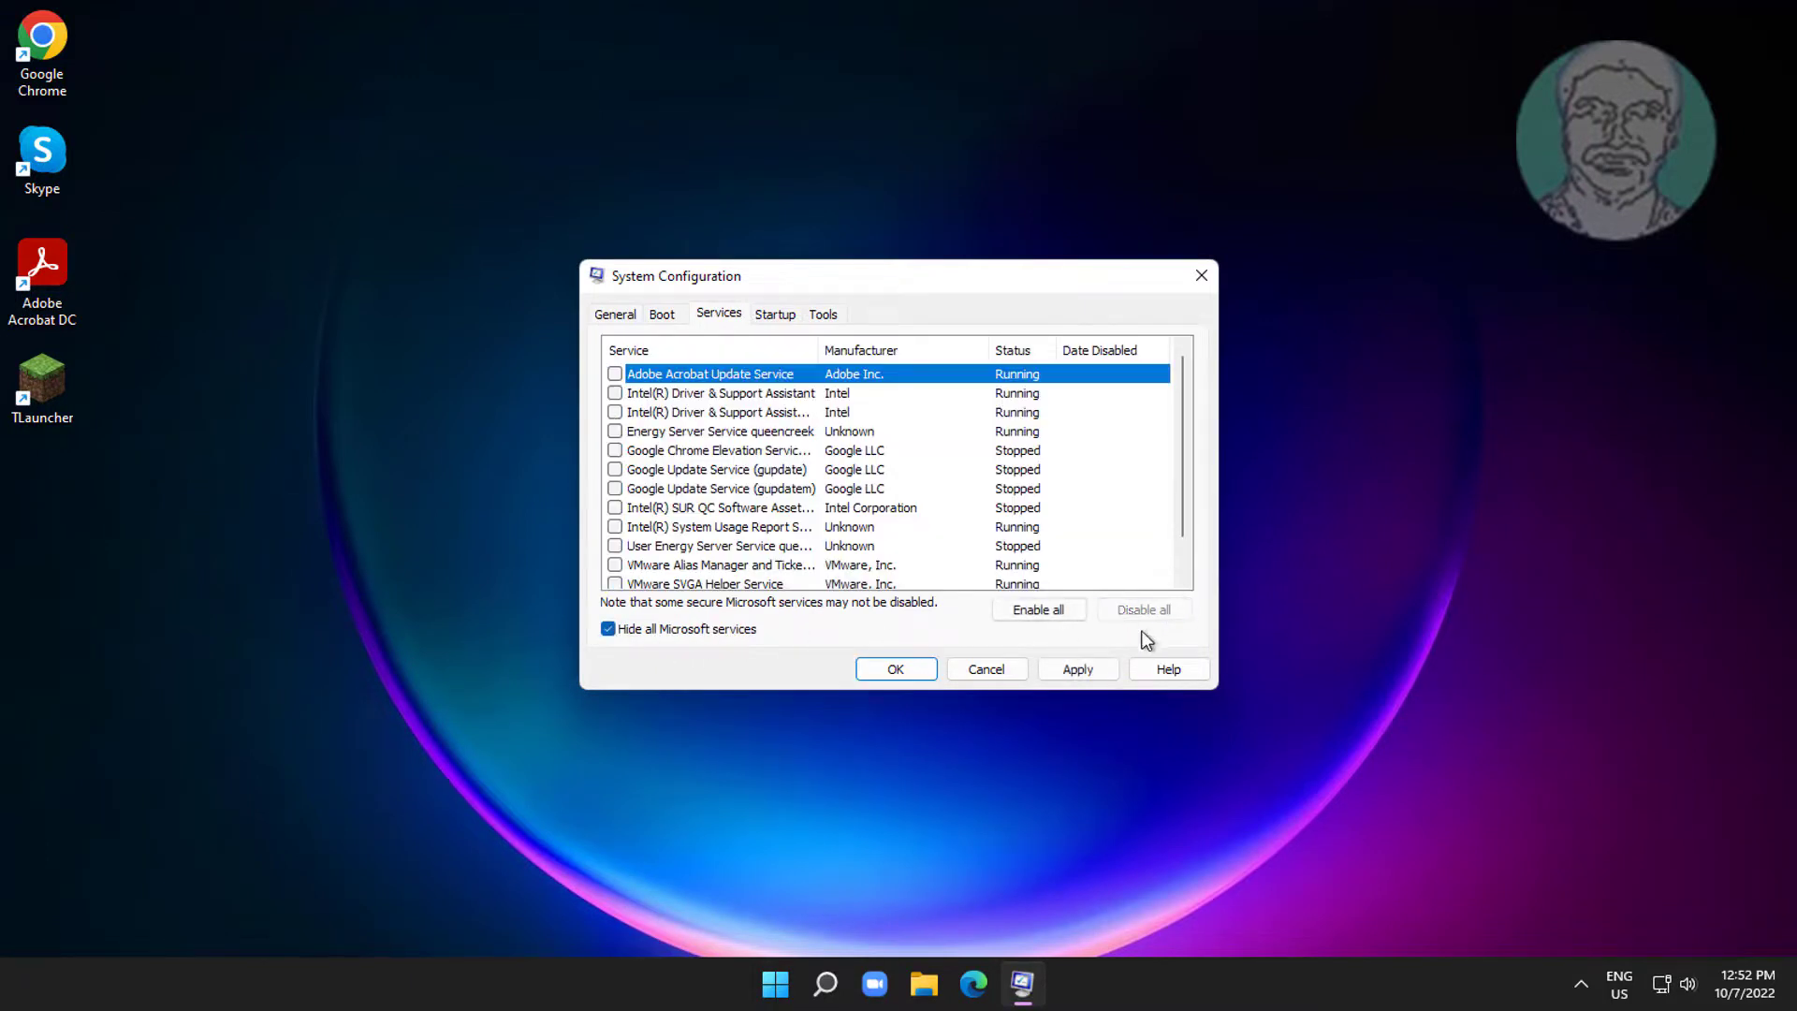
left_click(1082, 668)
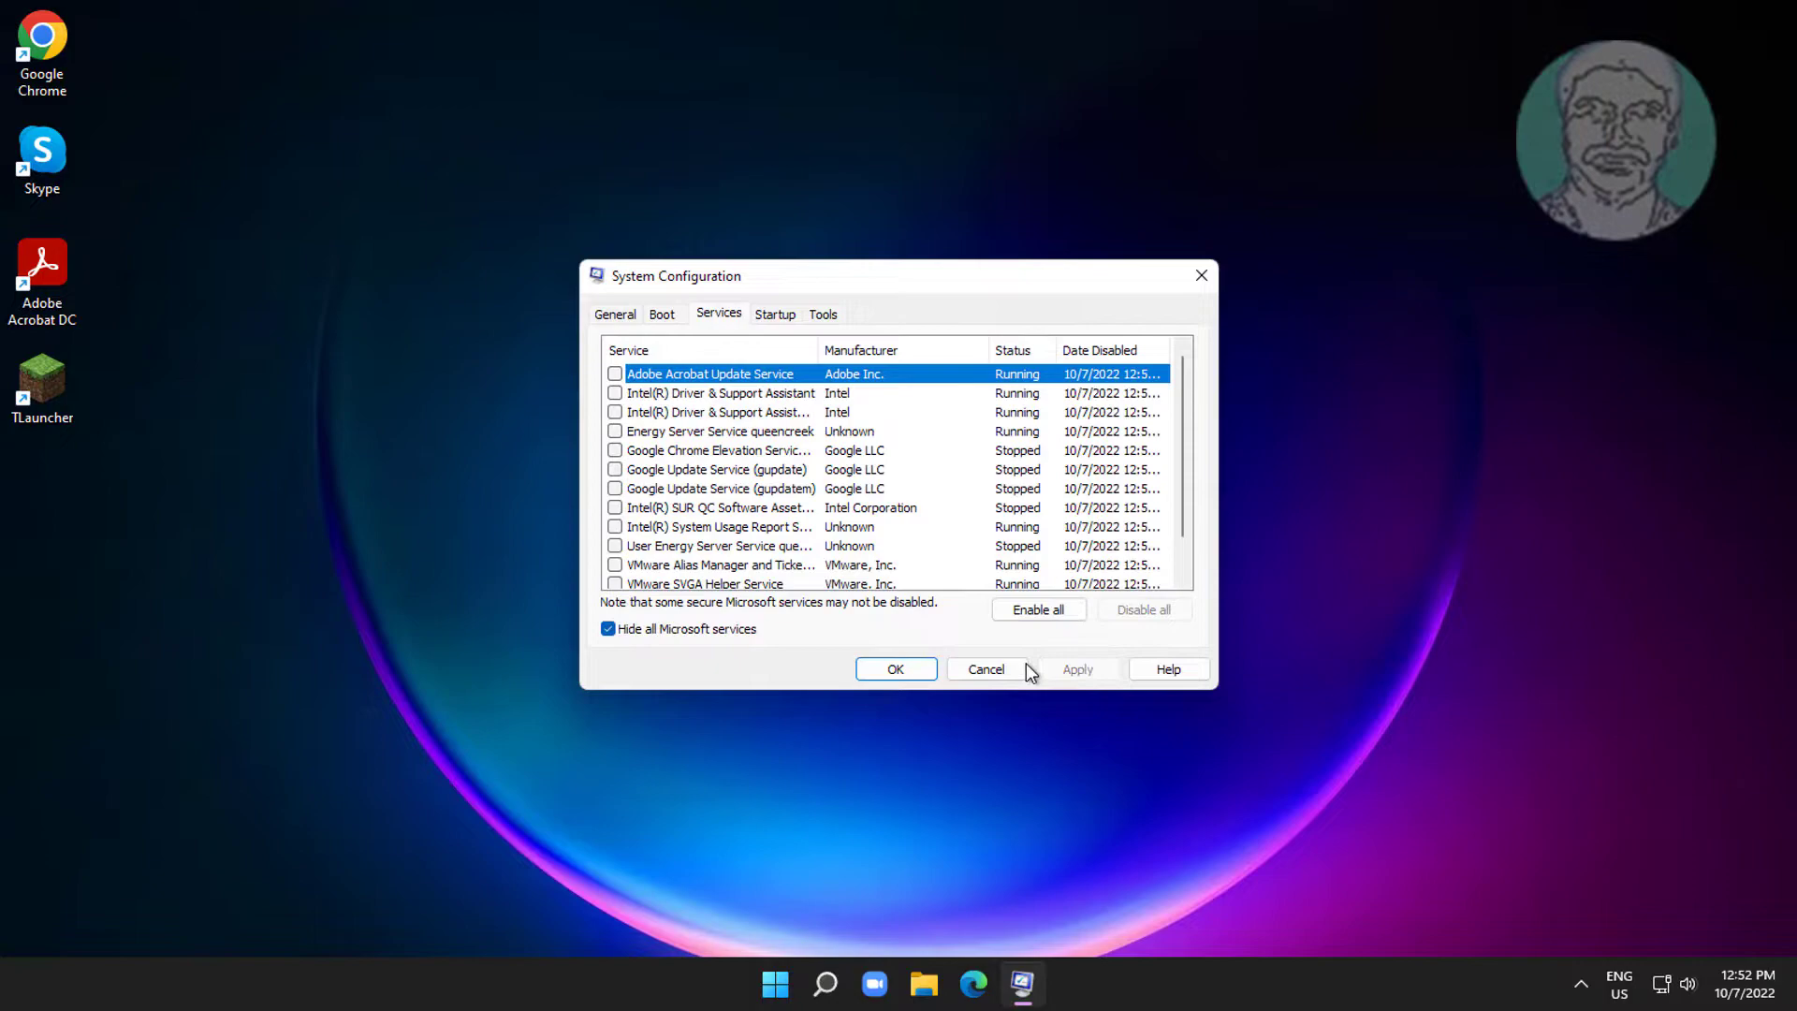
left_click(902, 670)
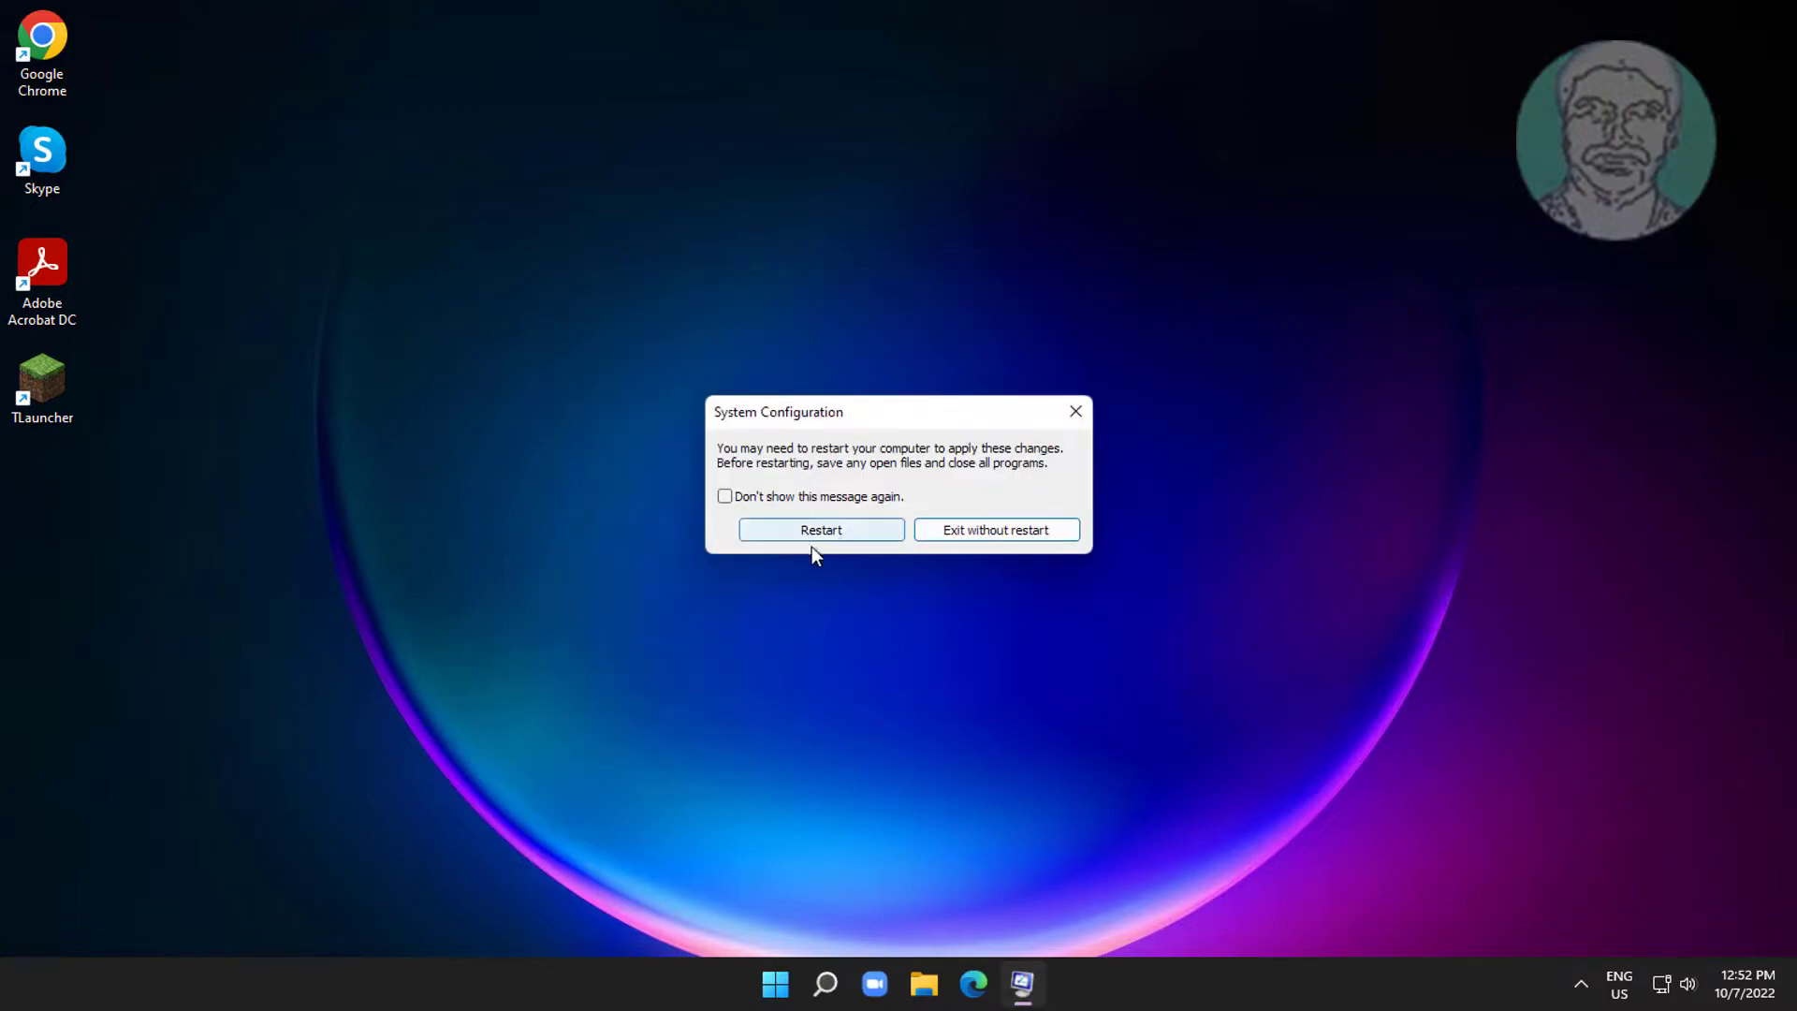